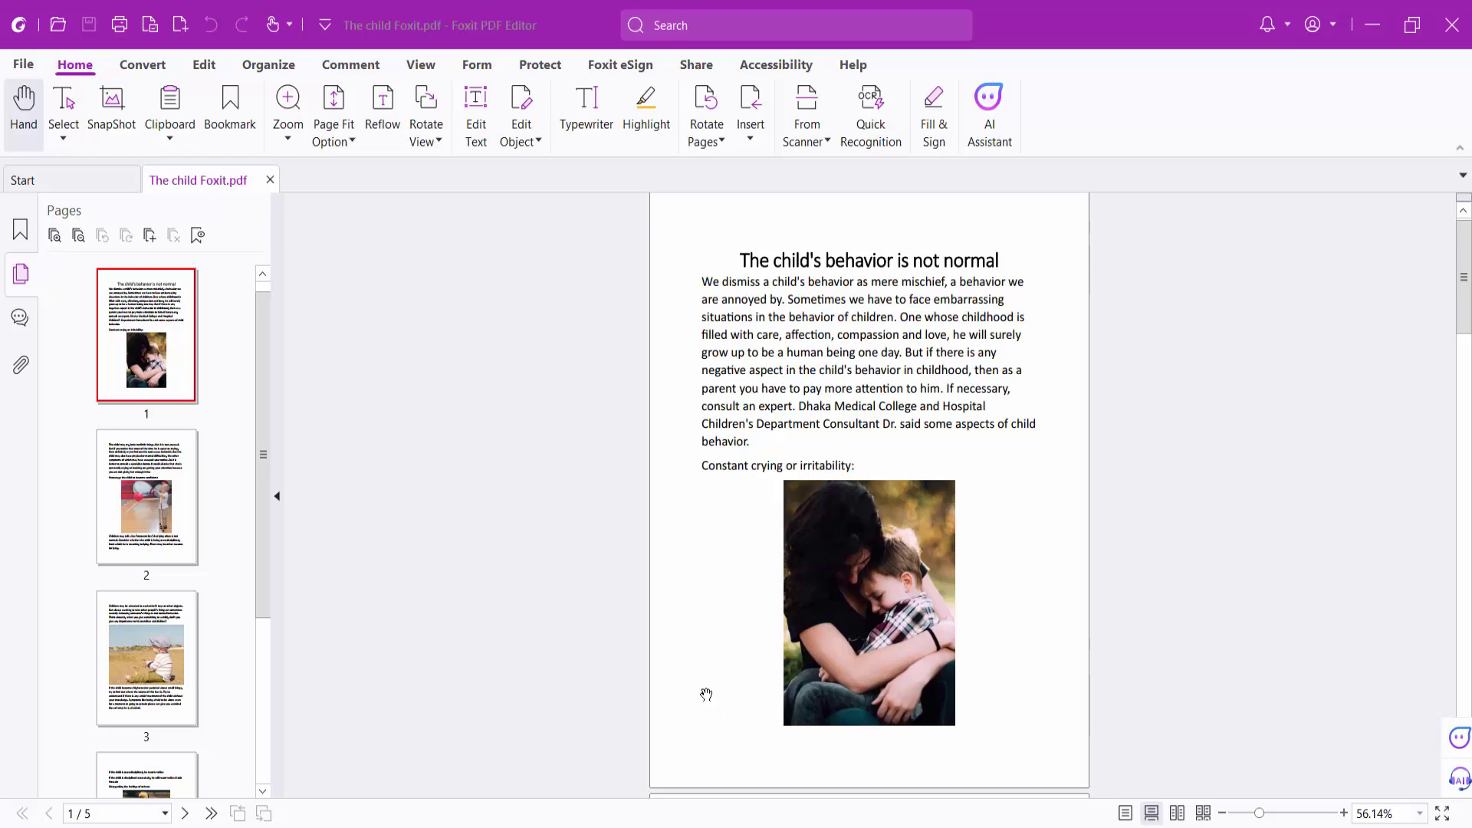
# Step: Bring the Foxit PDF Editor window with The child Foxit.pdf into focus
pyautogui.click(717, 682)
pyautogui.scroll(-3, 721, 526)
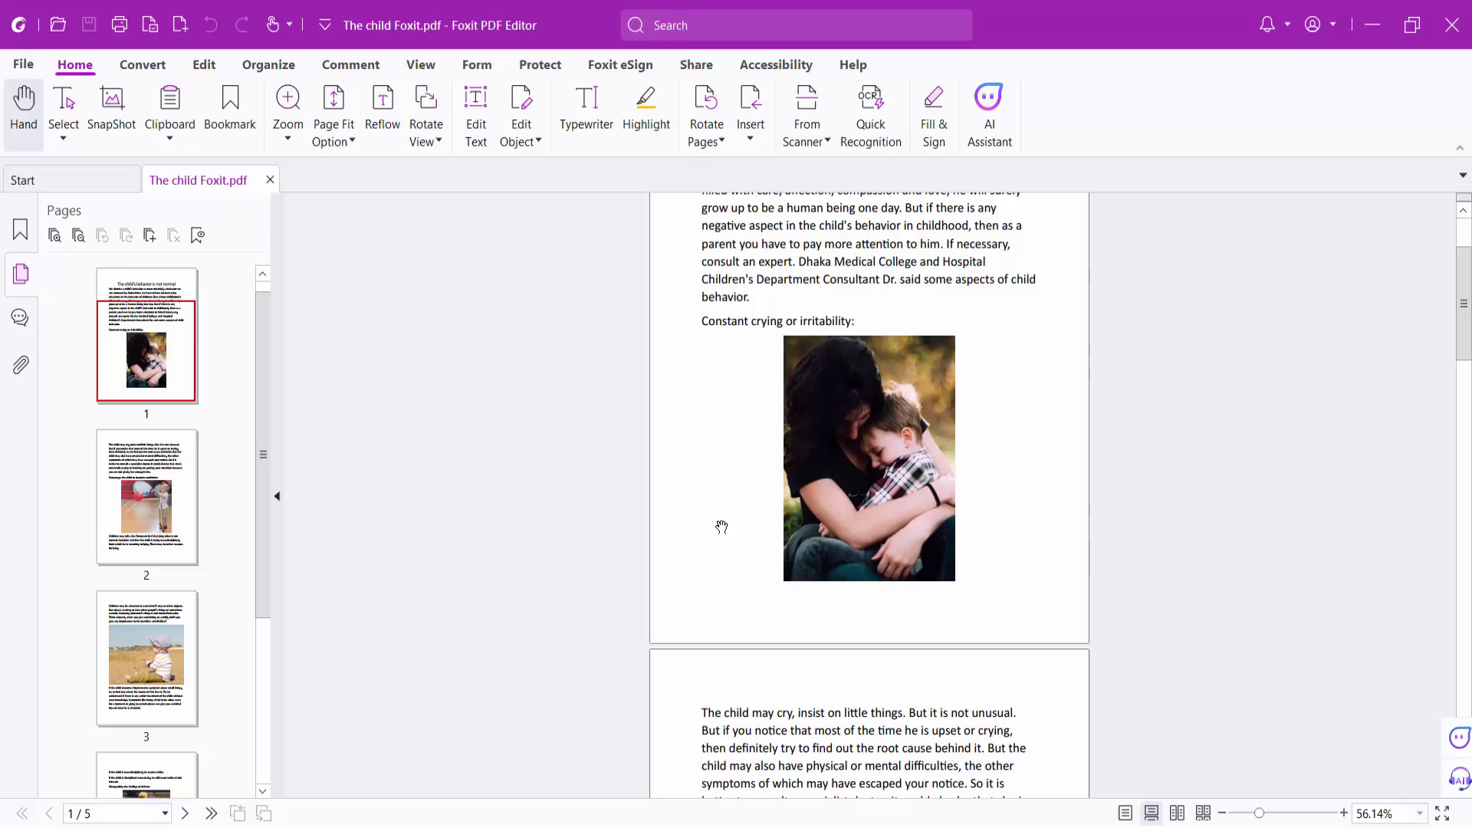
pyautogui.scroll(2, 723, 523)
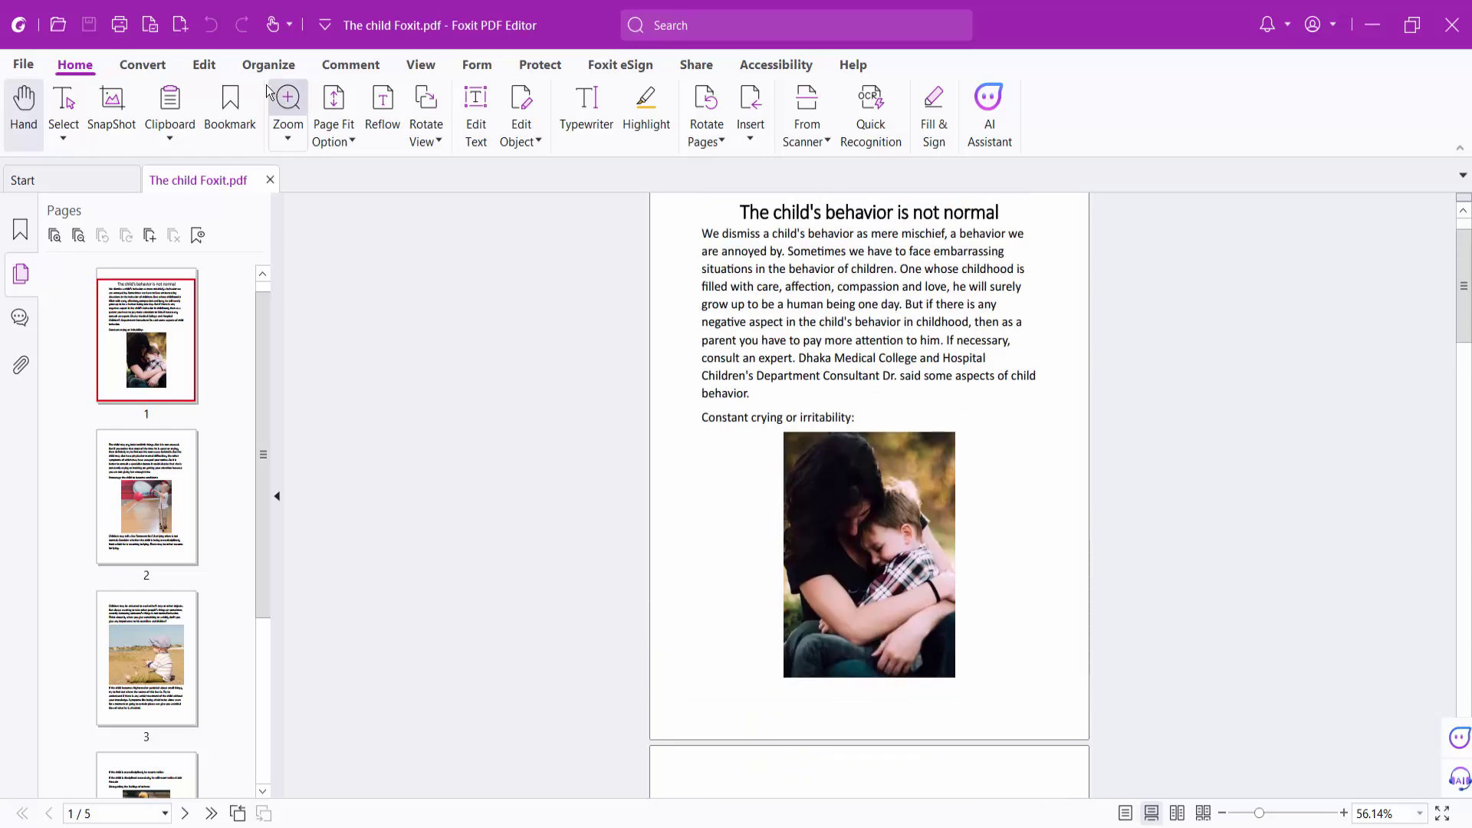
# Step: Start adding a new watermark from the Organize tools' Watermark menu
pyautogui.click(262, 65)
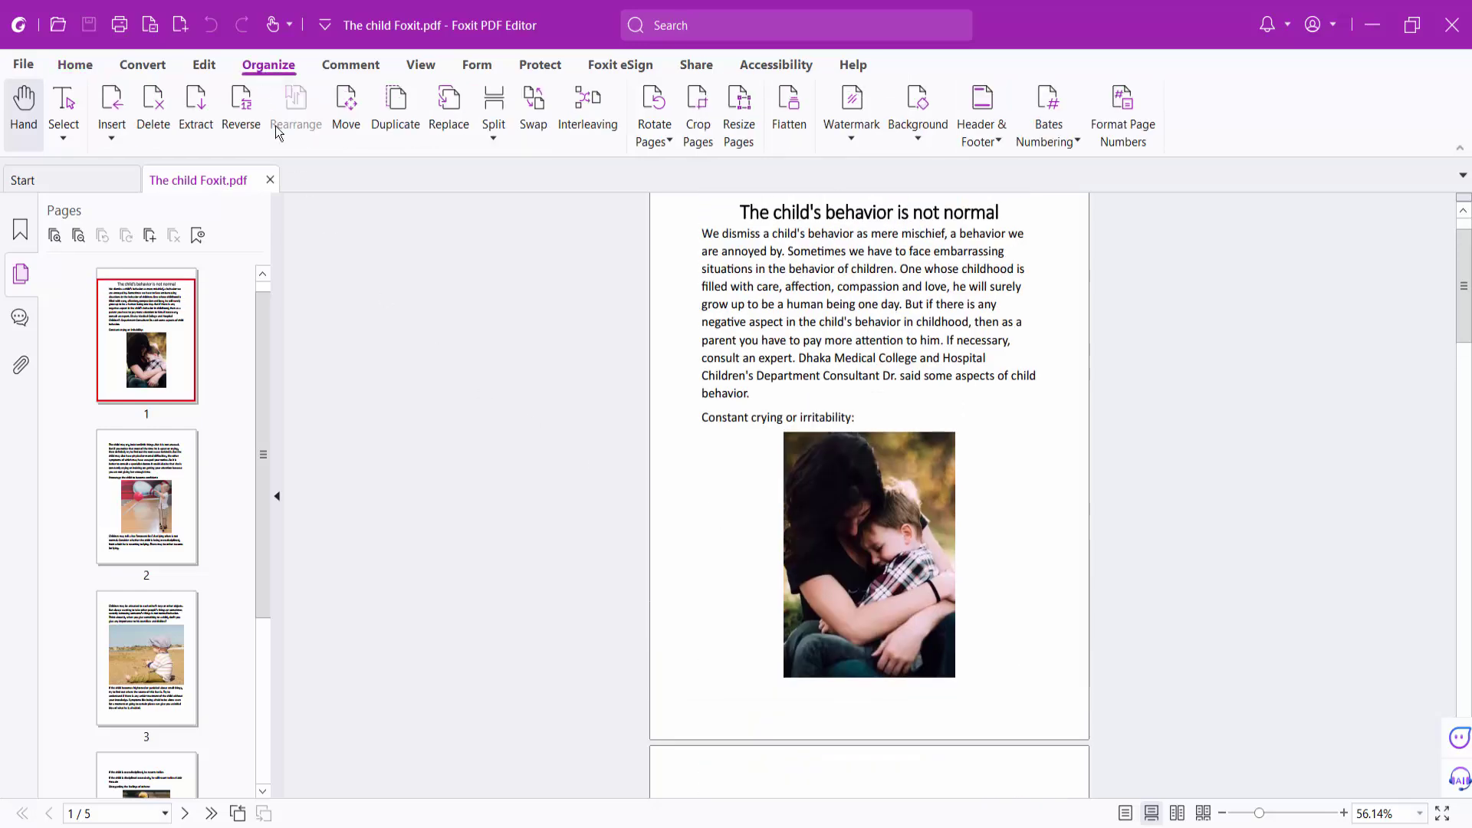
pyautogui.click(855, 139)
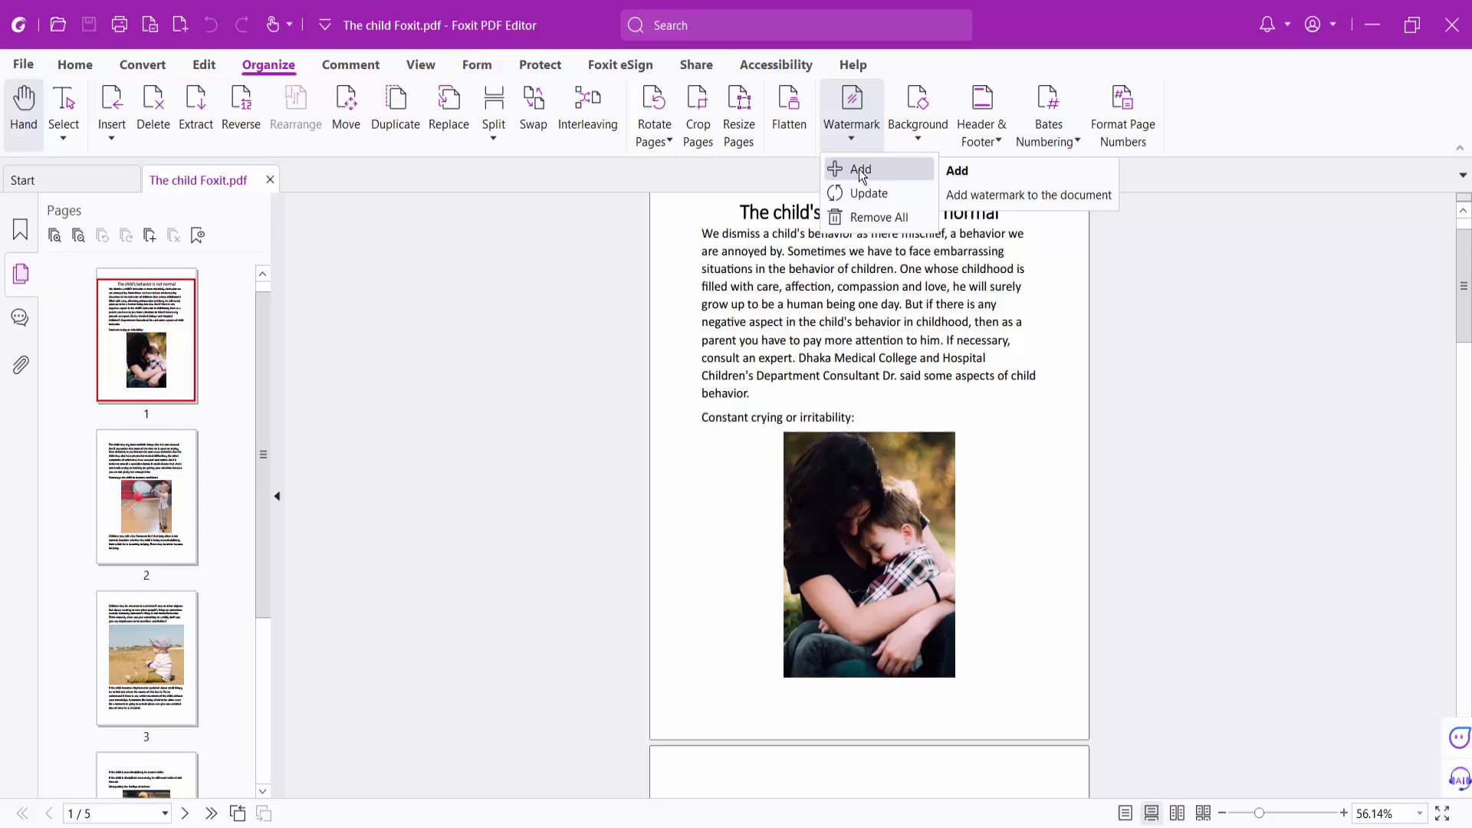
pyautogui.click(859, 170)
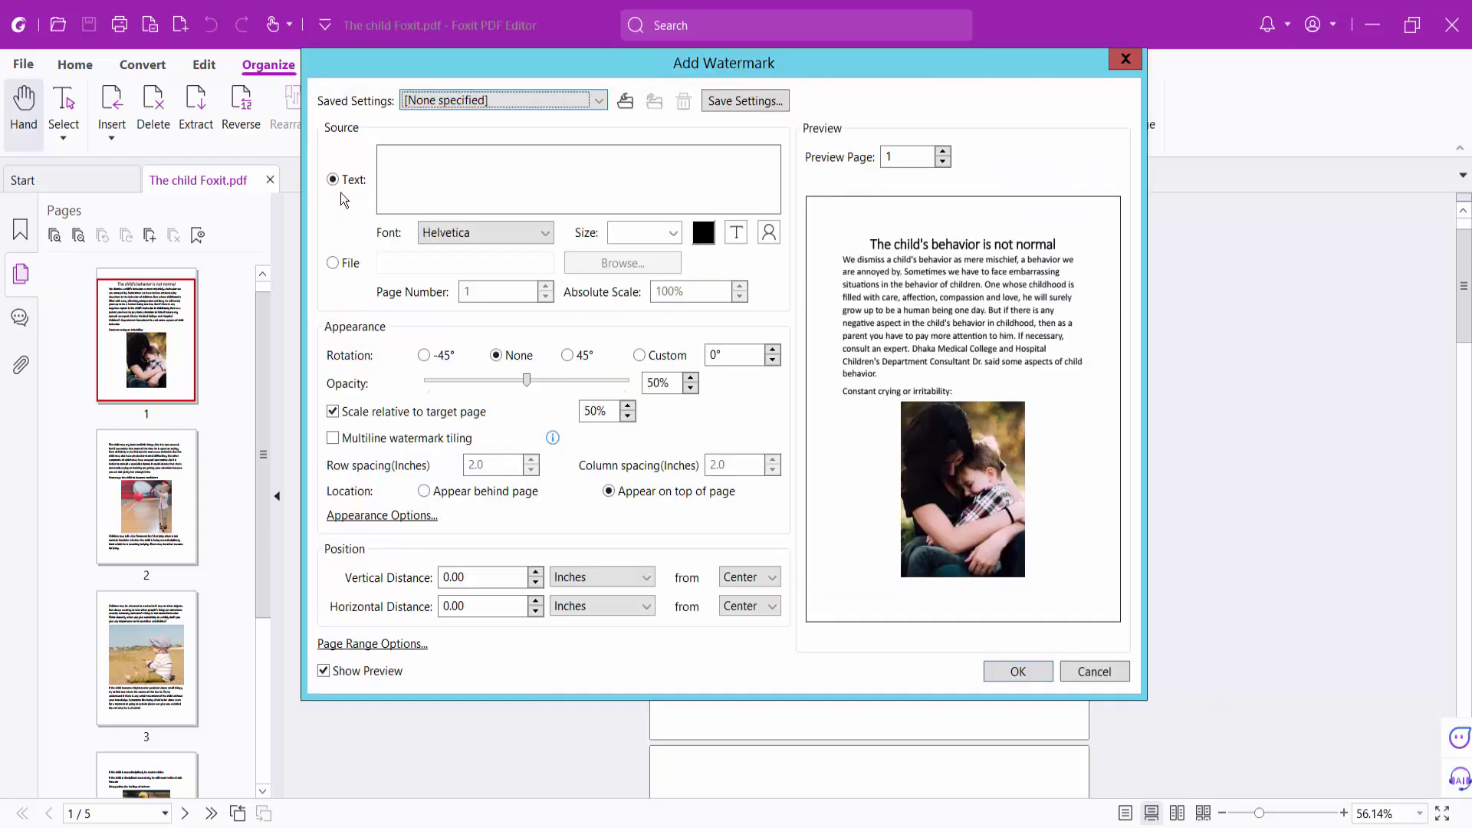
# Step: Try a file as the watermark source, then cancel the file picker without choosing one
pyautogui.click(333, 265)
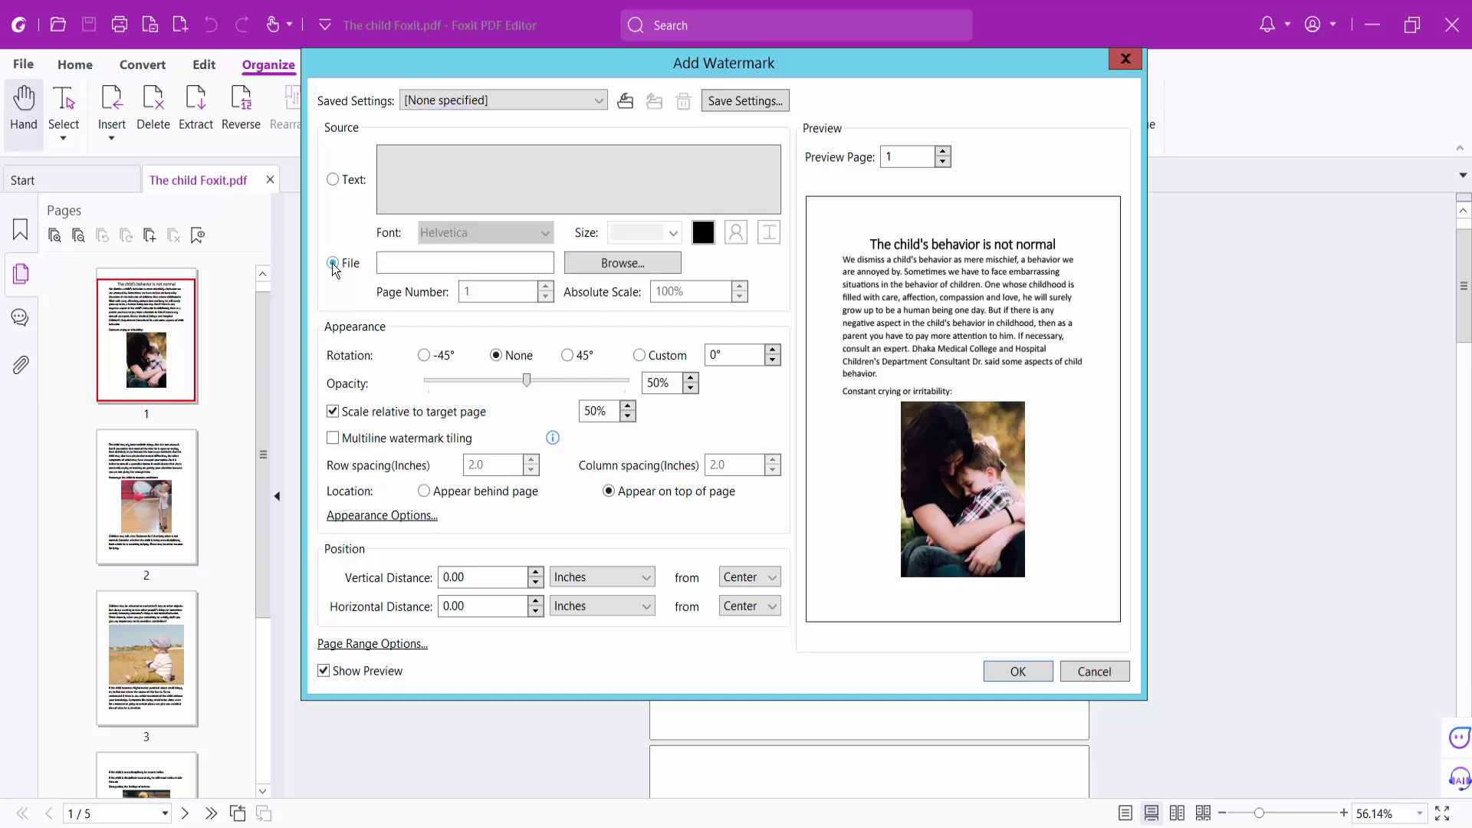
pyautogui.click(623, 265)
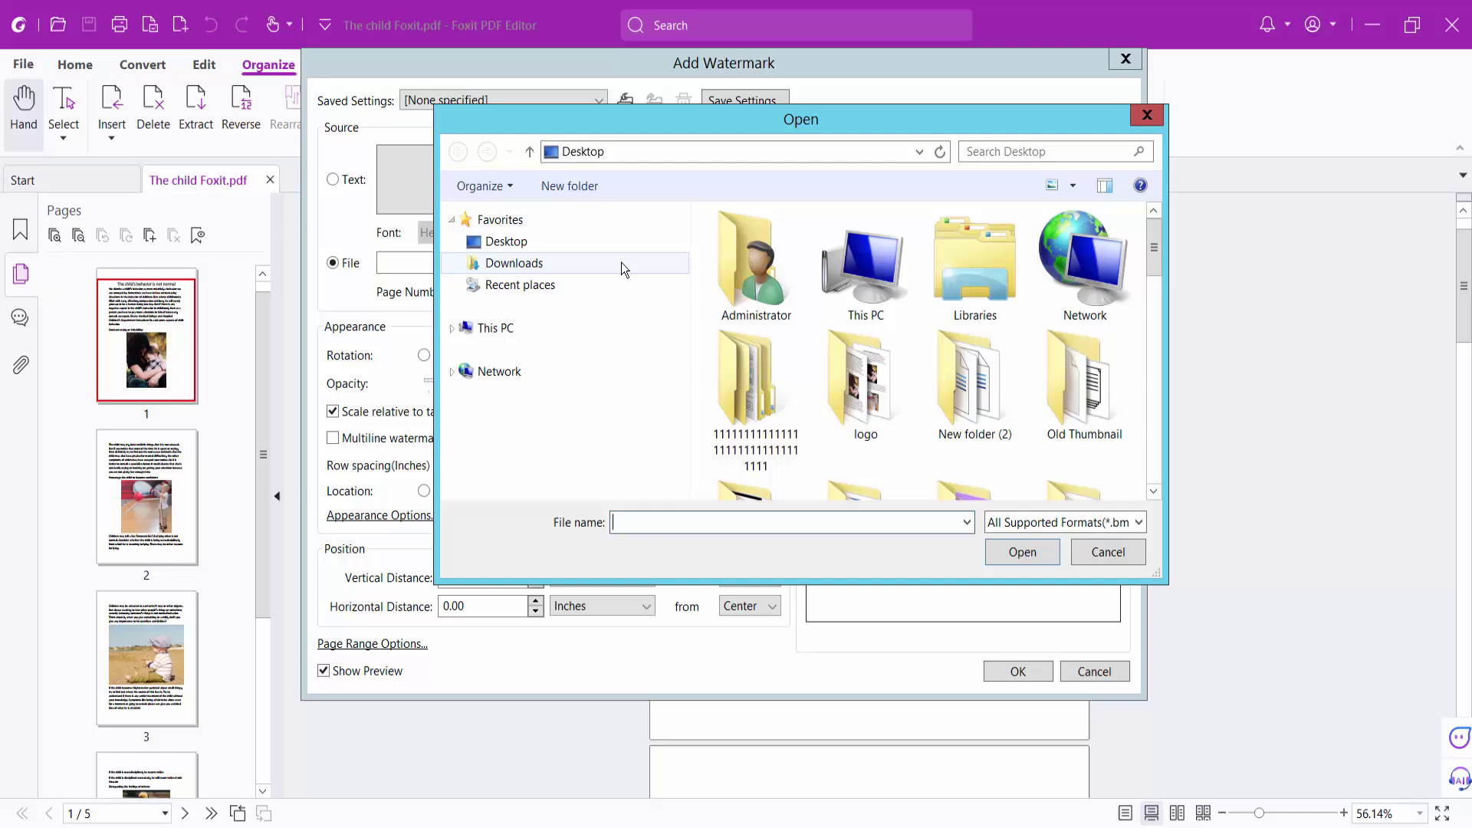
pyautogui.click(1132, 562)
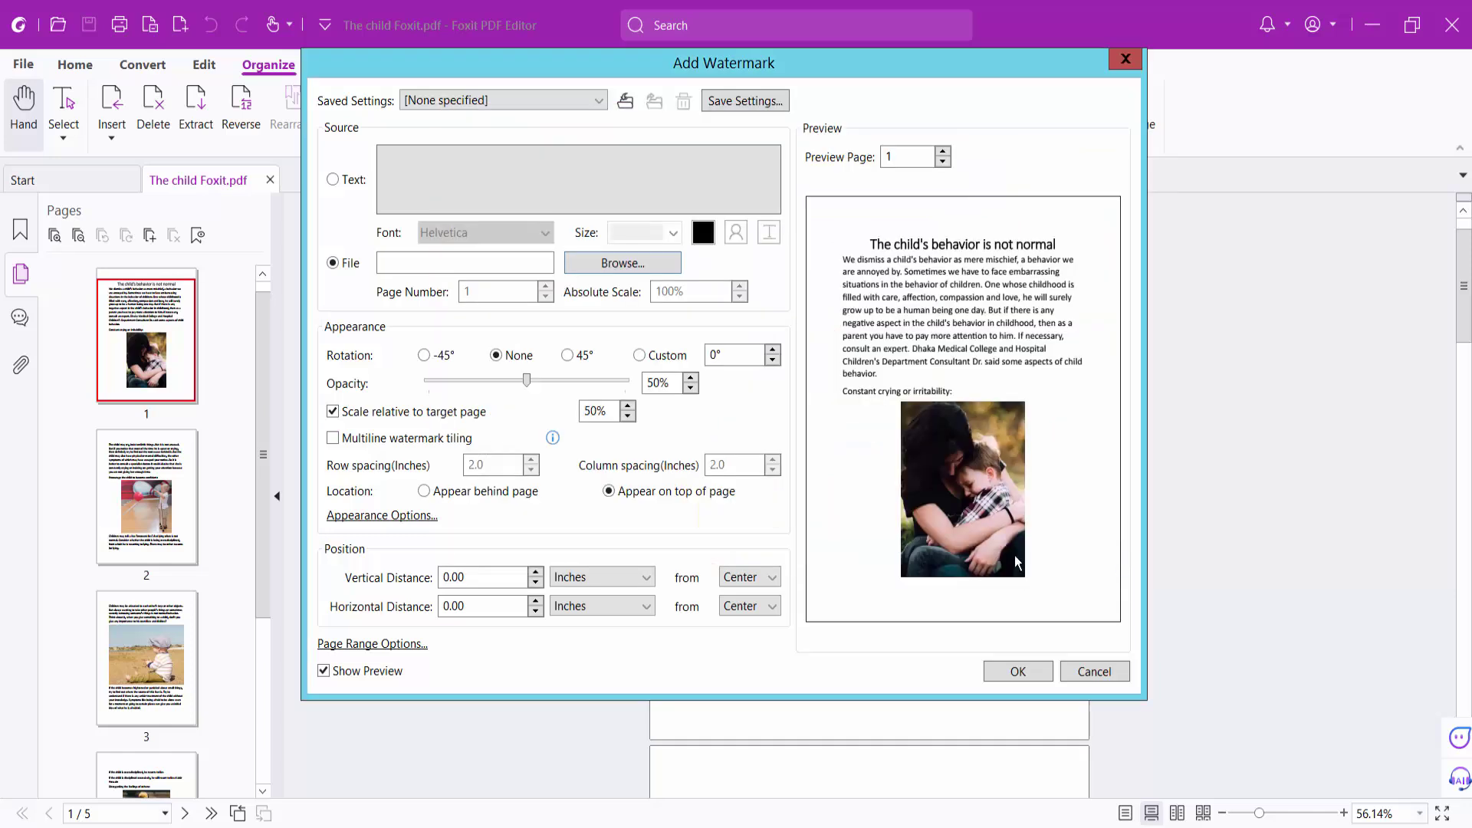
# Step: Switch the watermark source to text and enter 'Draft', correcting mistyped letters
pyautogui.click(334, 181)
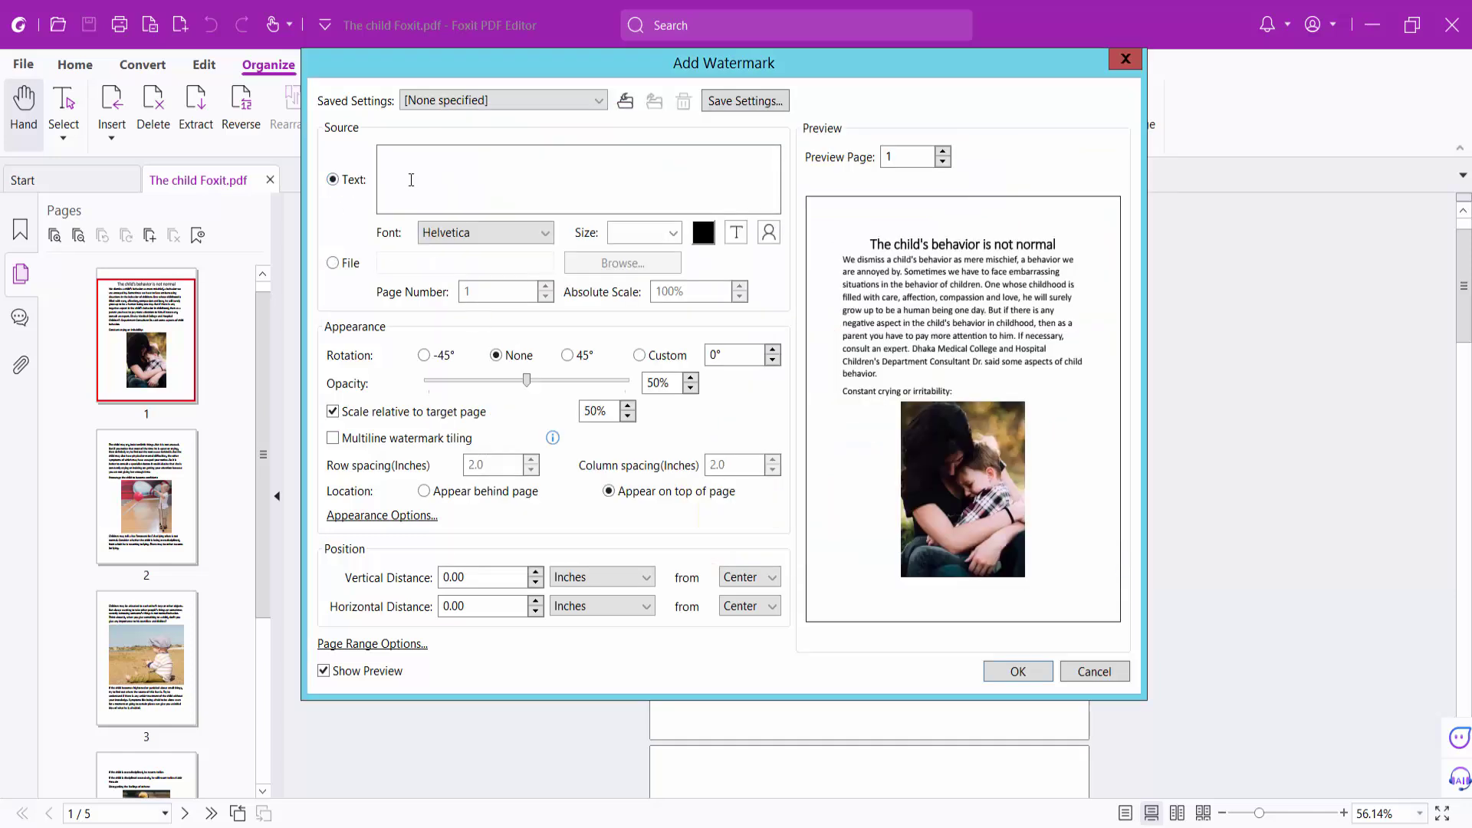
pyautogui.click(450, 179)
pyautogui.write('Dfr')
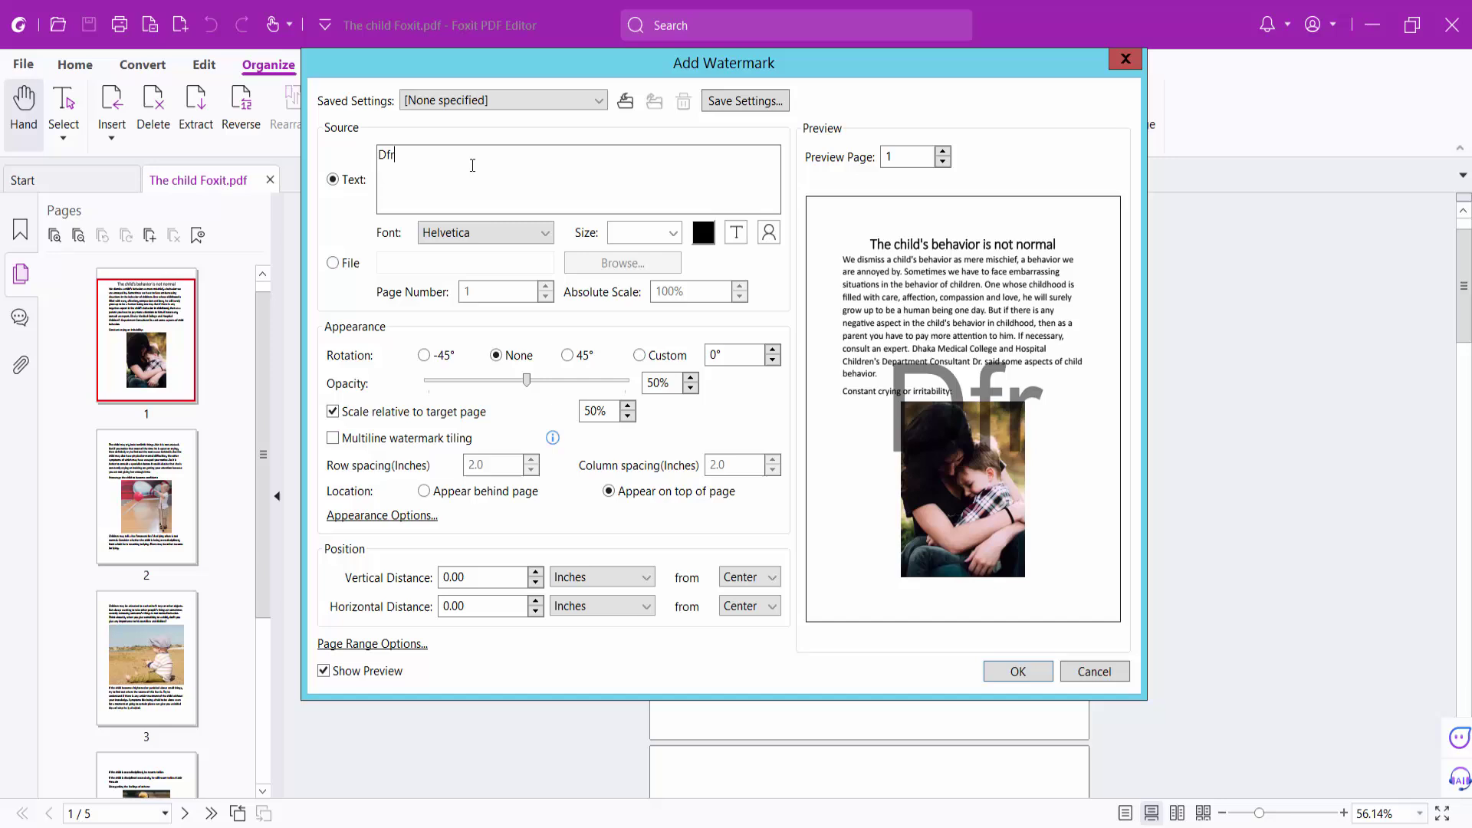
pyautogui.write('a')
pyautogui.press('BackSpace')
pyautogui.press('BackSpace')
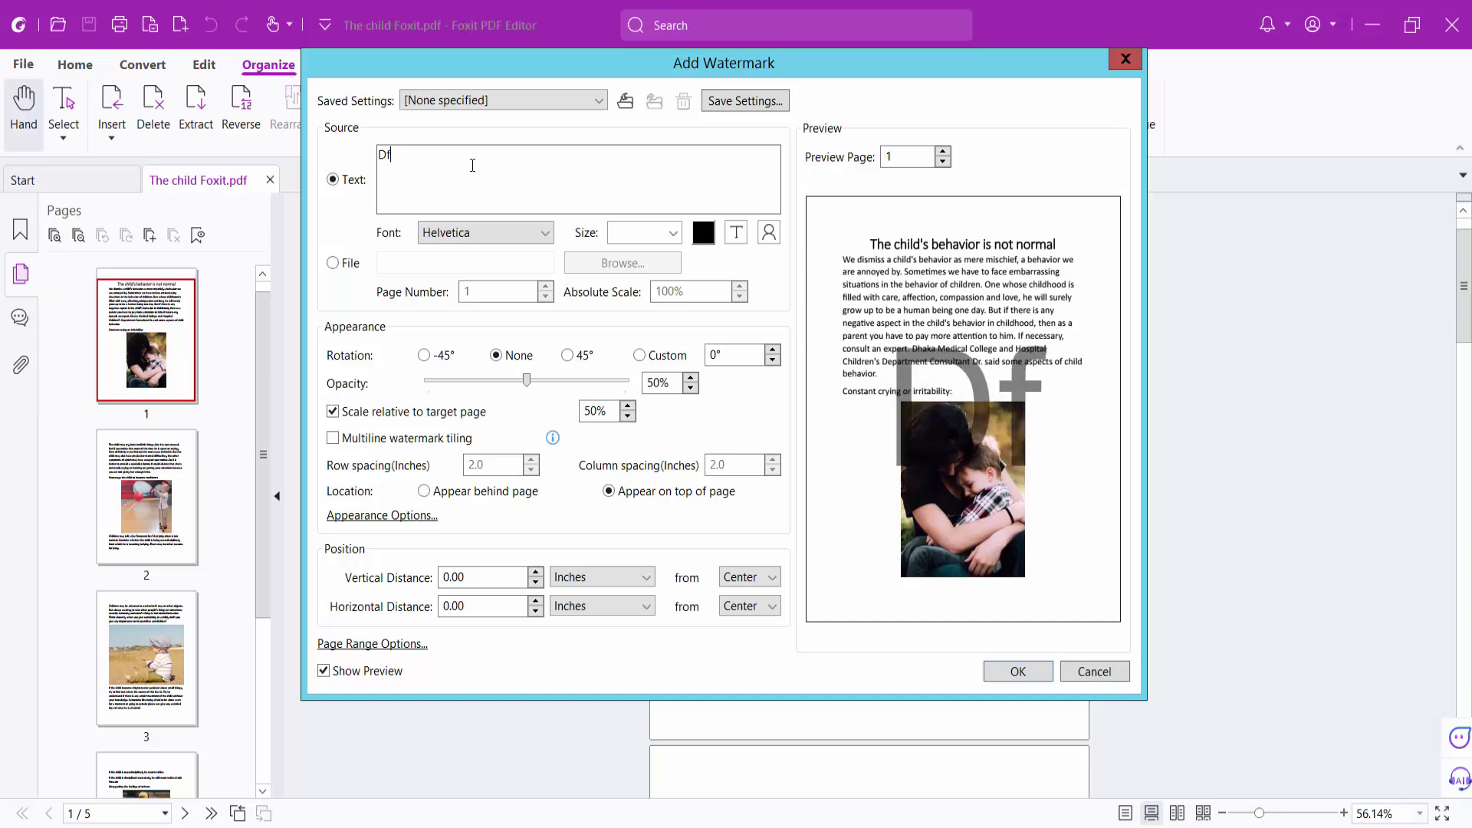
pyautogui.press('BackSpace')
pyautogui.write('ra')
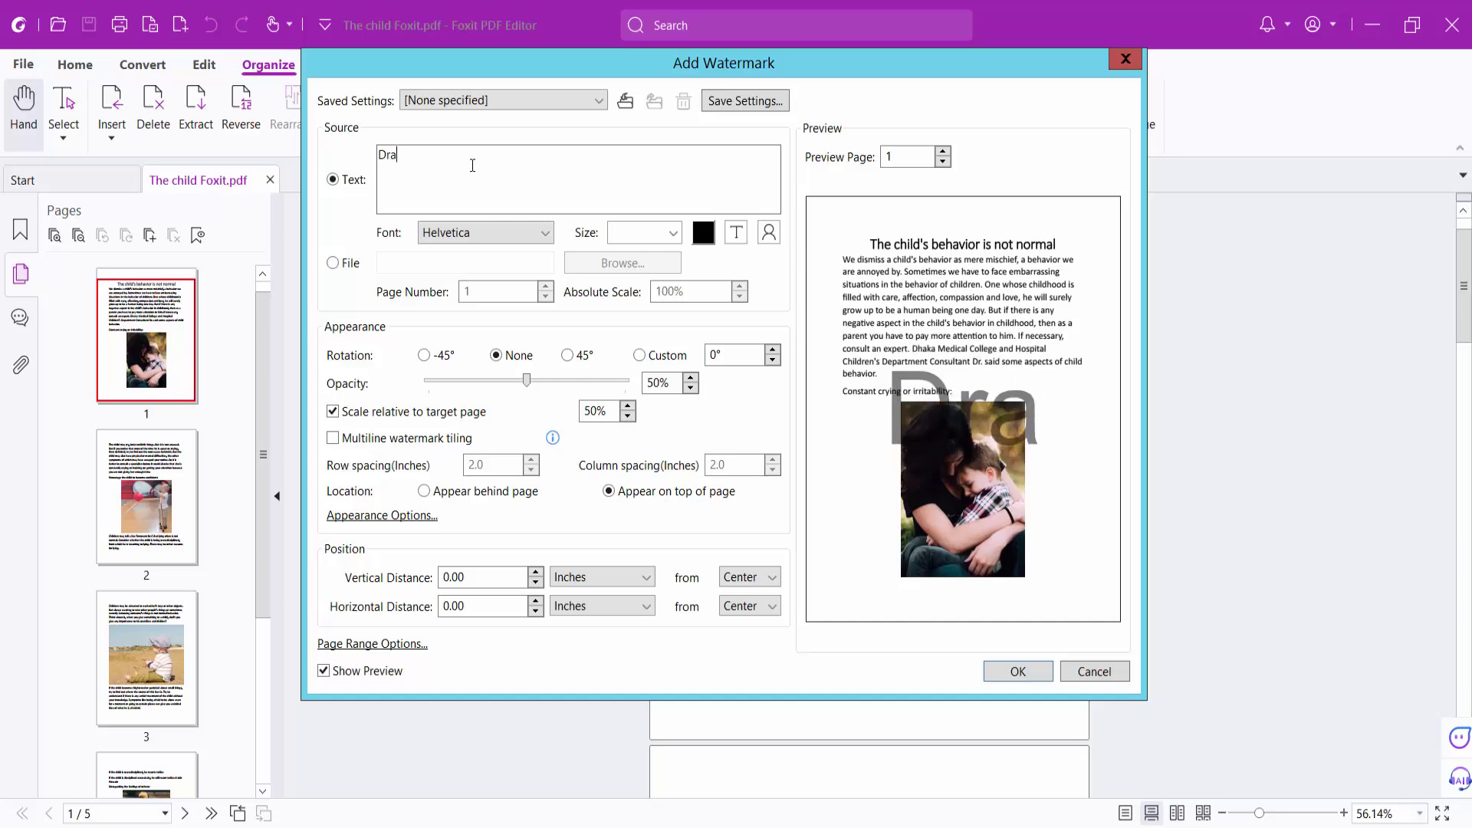
pyautogui.write('ft')
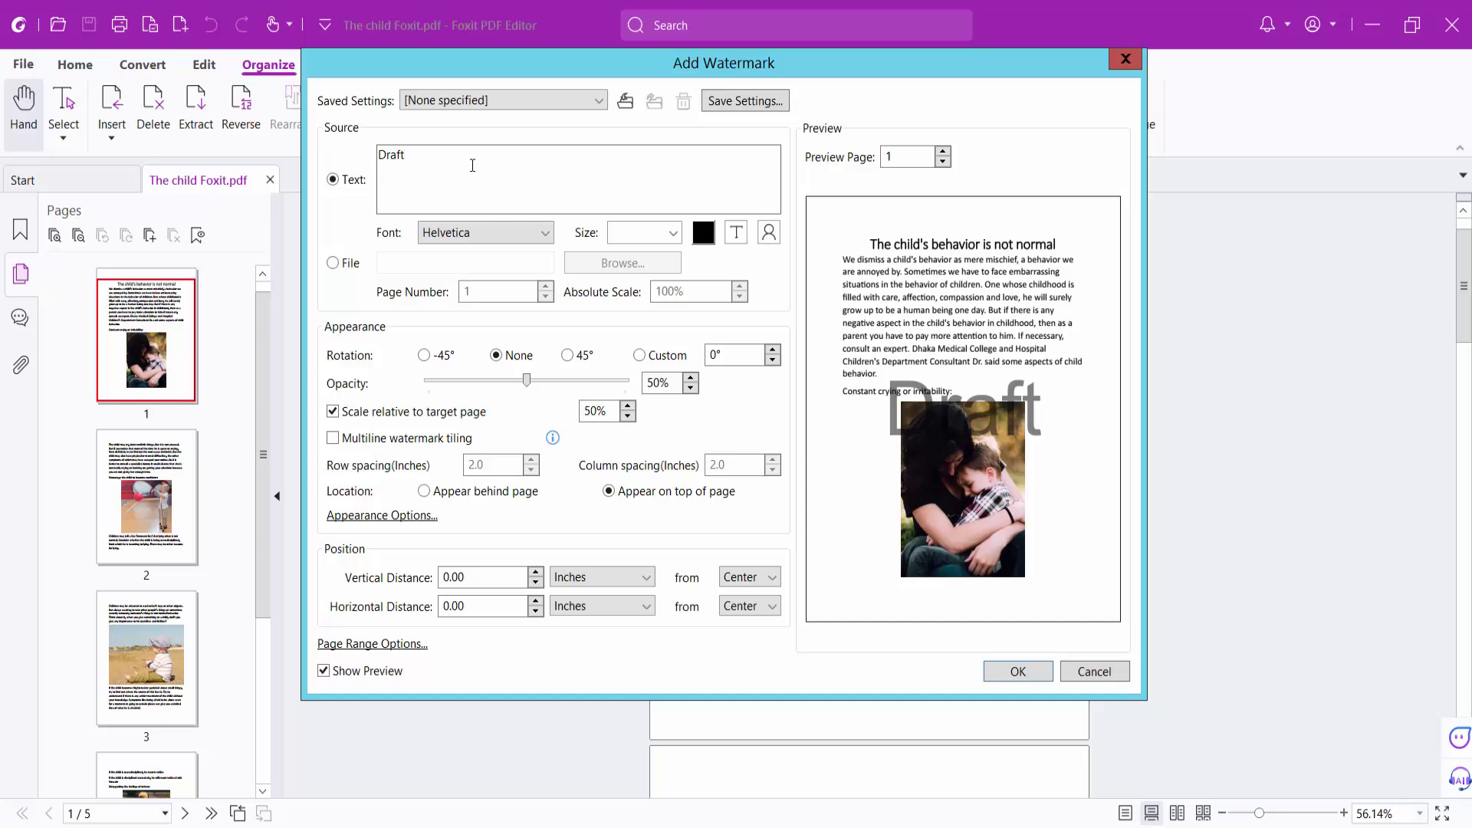
# Step: Set the watermark font to Helvetica Bold, size 26, in blue
pyautogui.click(546, 235)
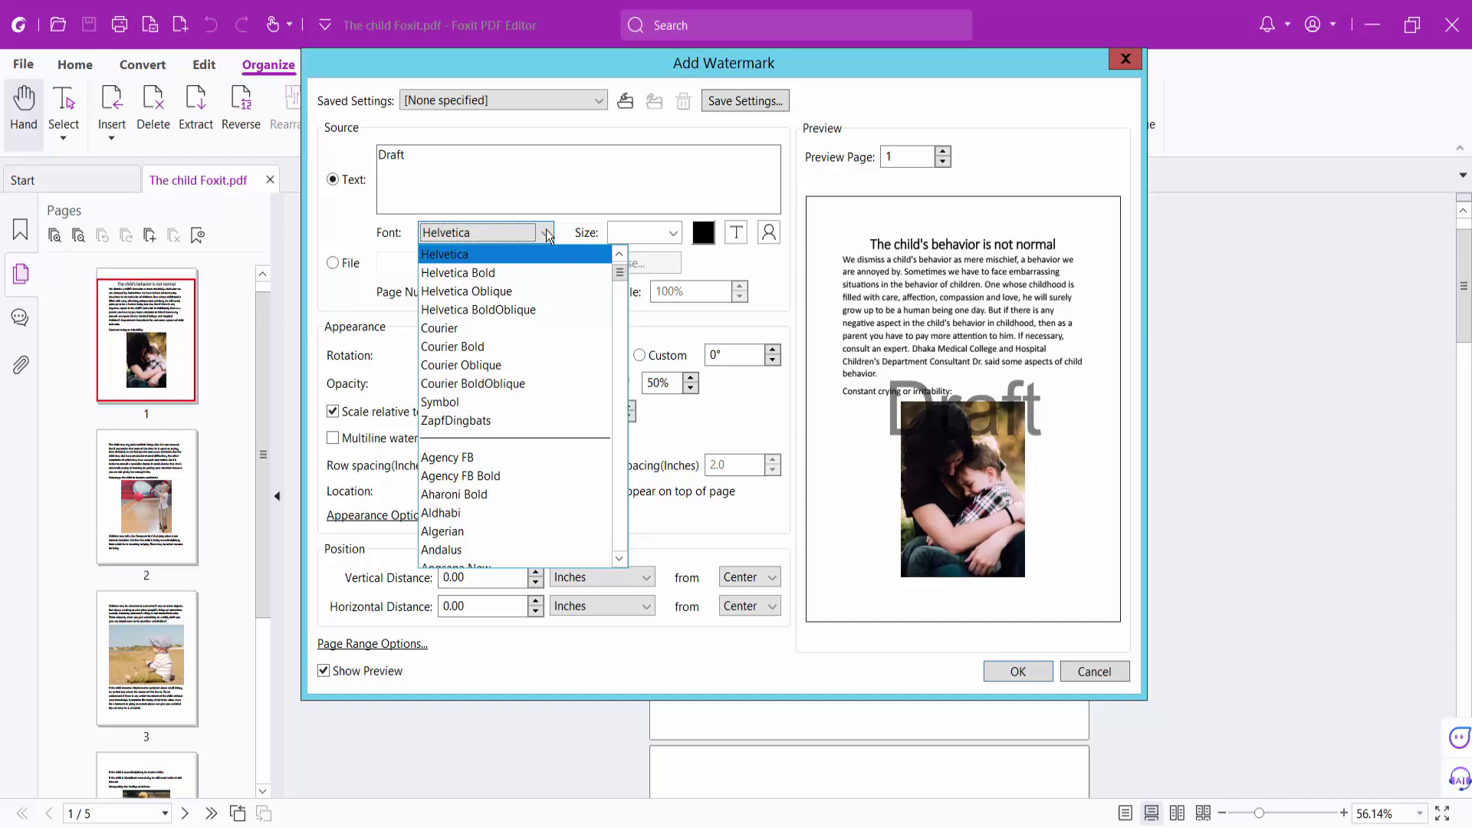
pyautogui.click(483, 273)
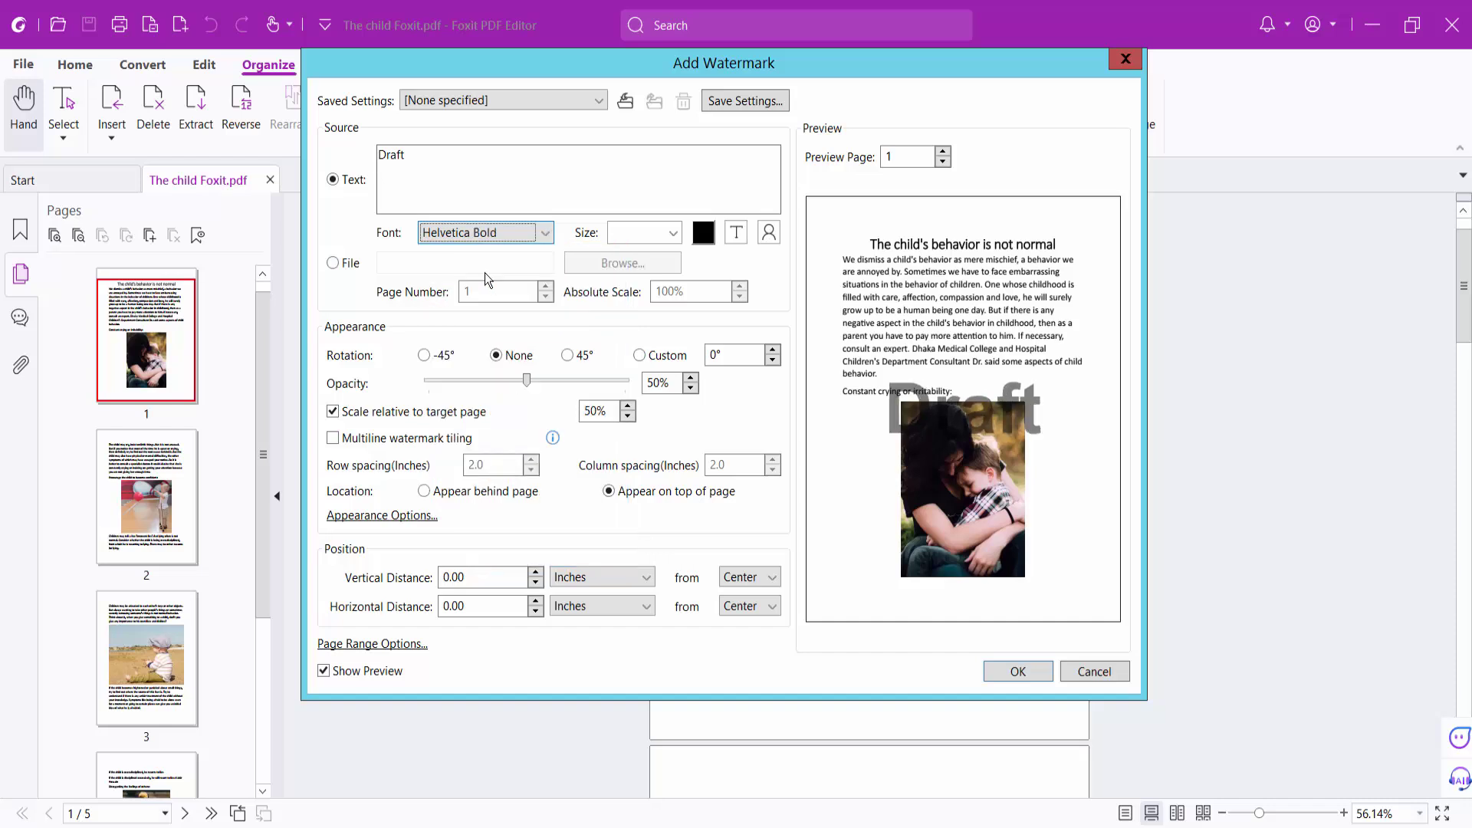
pyautogui.click(674, 235)
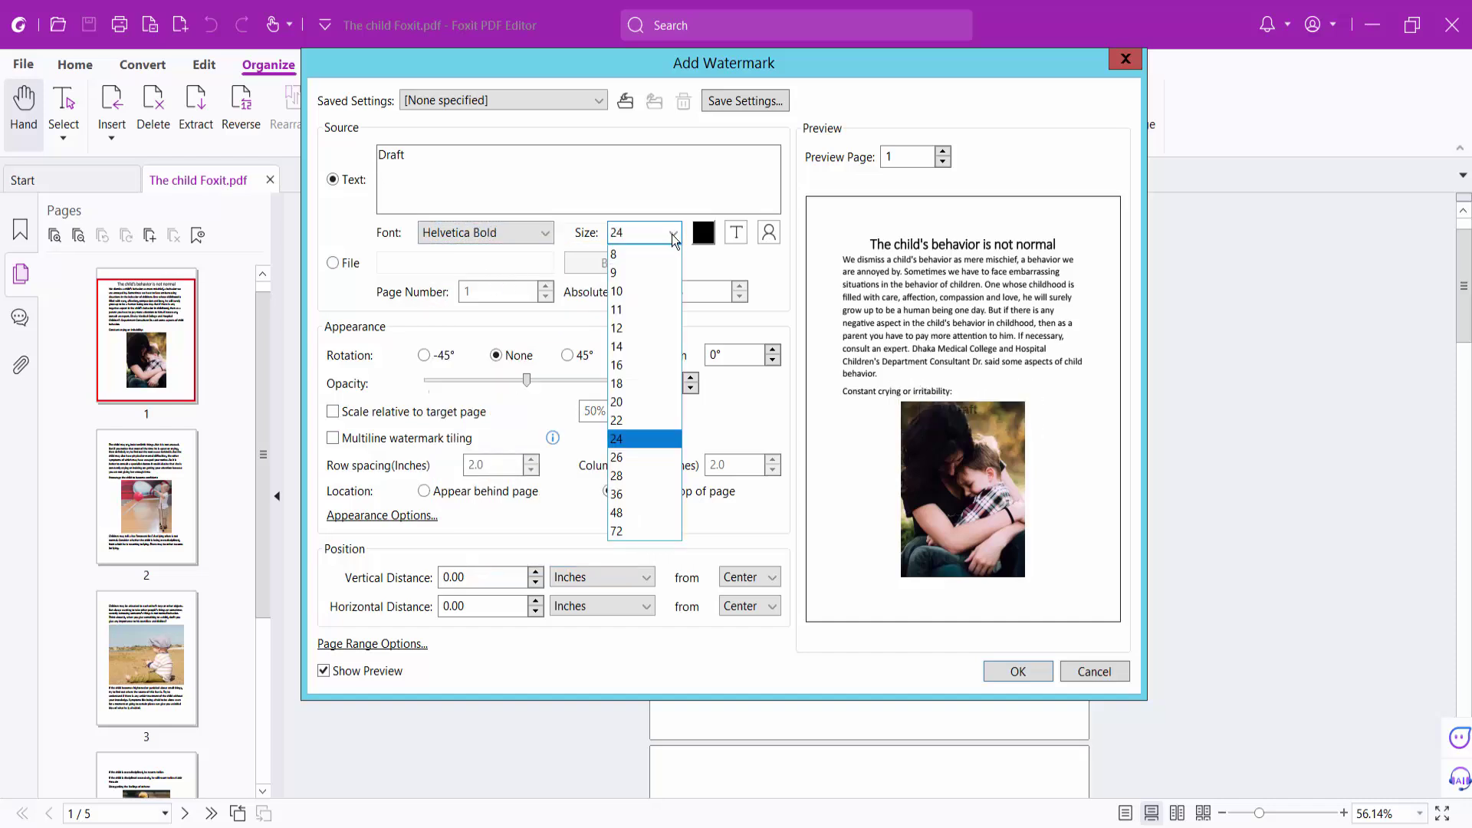
pyautogui.click(621, 461)
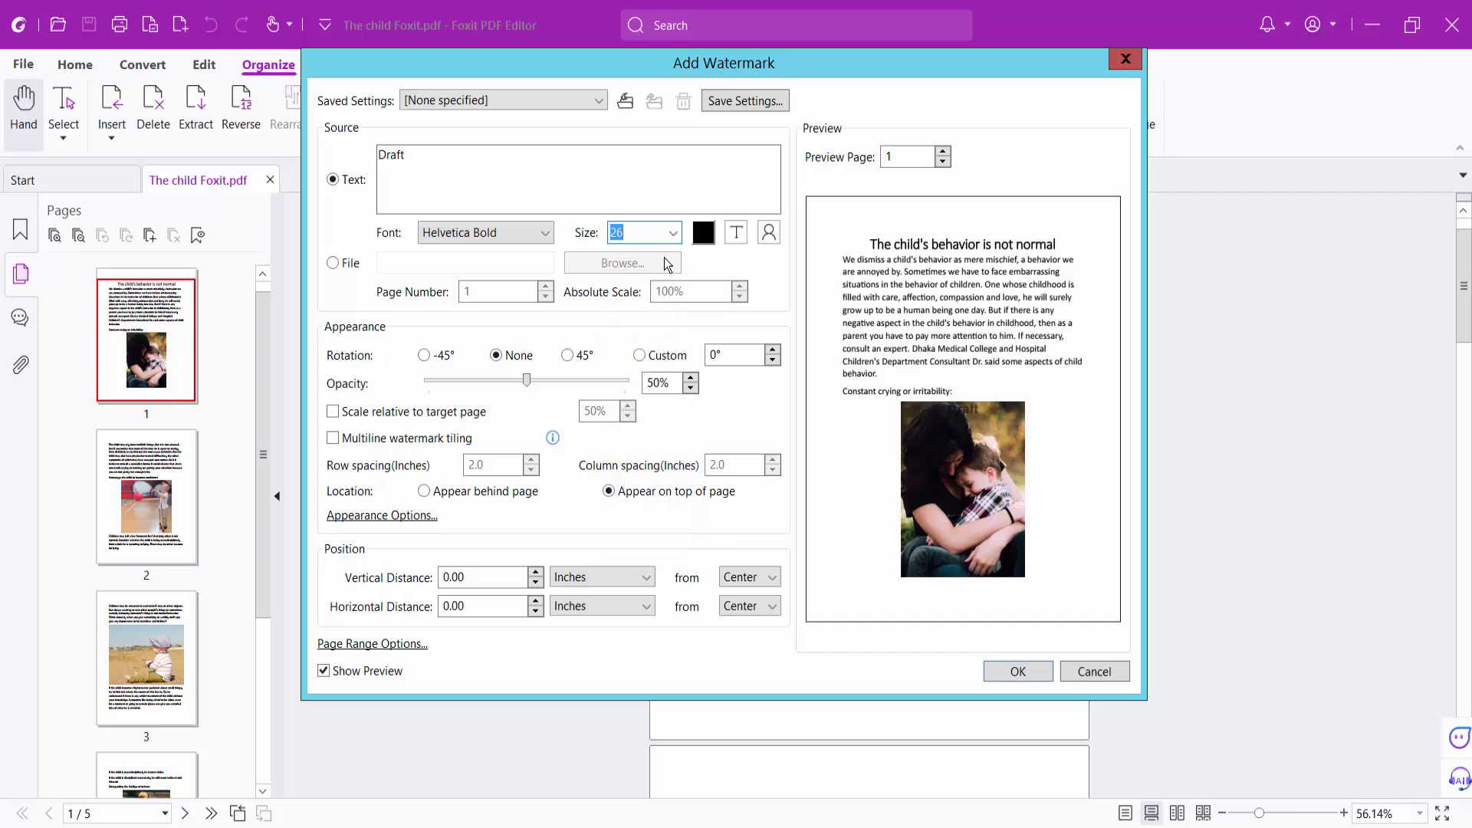
pyautogui.click(705, 237)
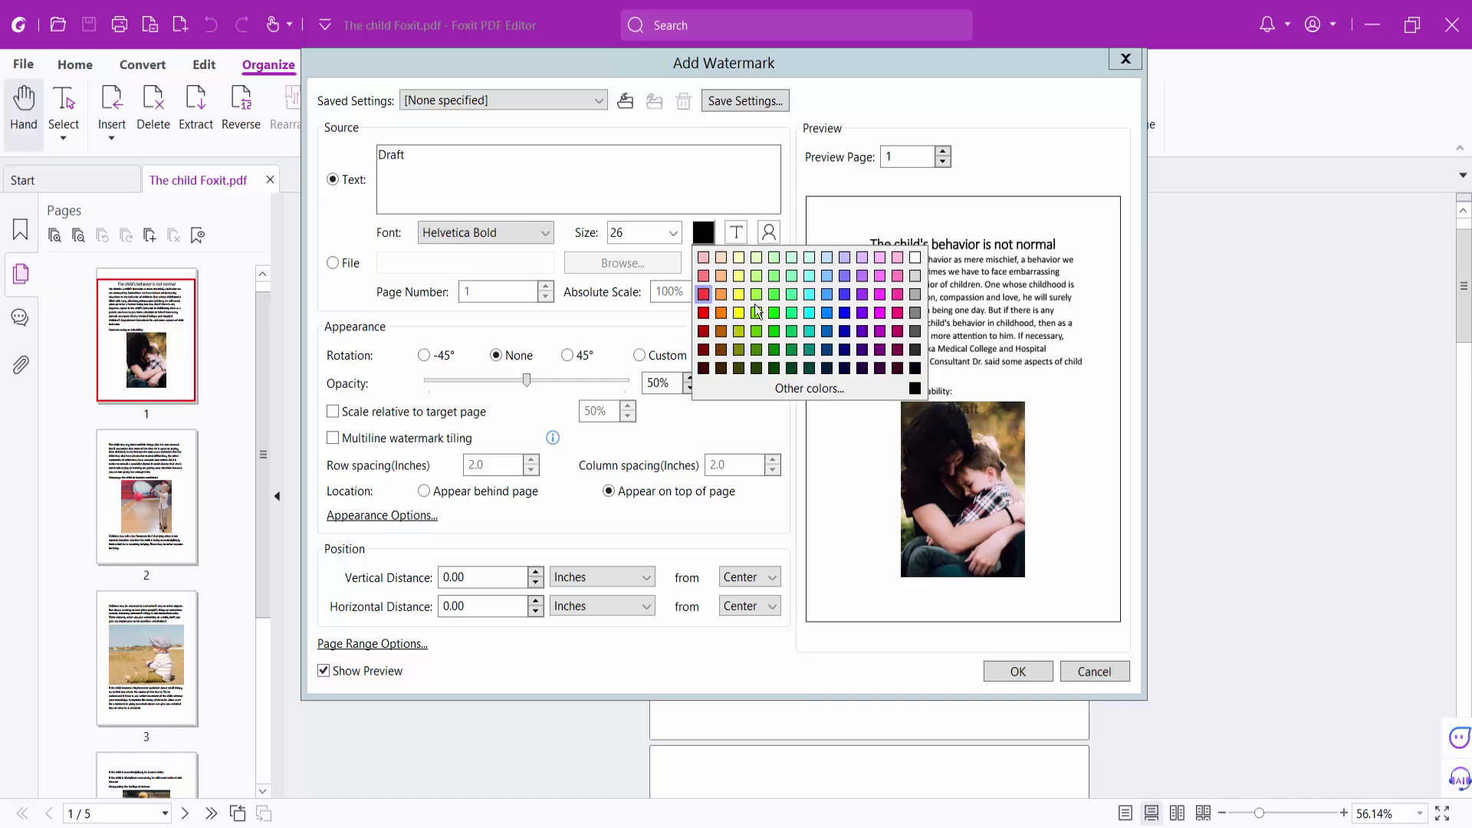
pyautogui.click(844, 317)
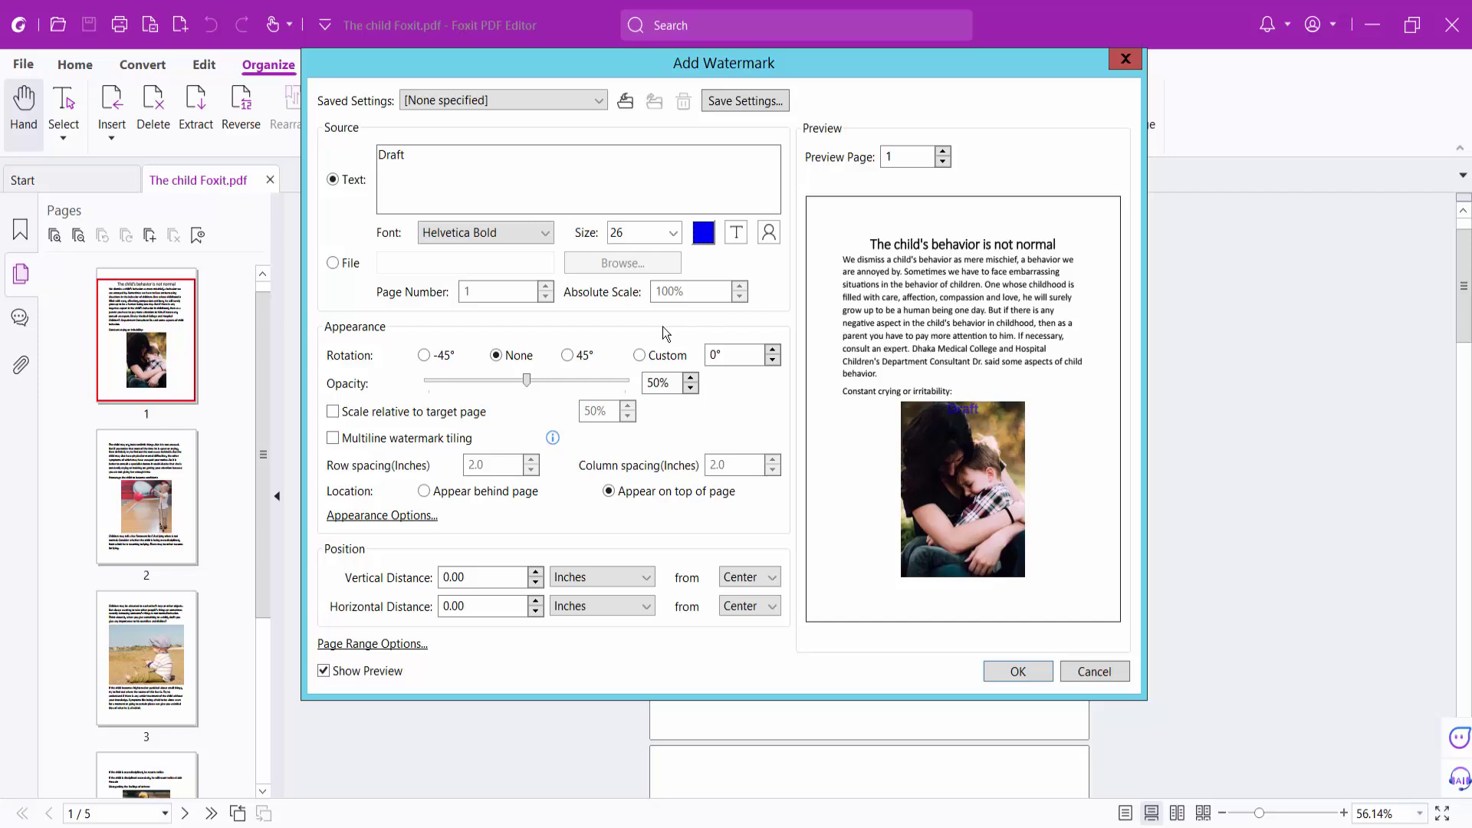
# Step: Rotate the watermark 45°, scale it to 70% of the page and raise opacity to about 61%
pyautogui.click(568, 357)
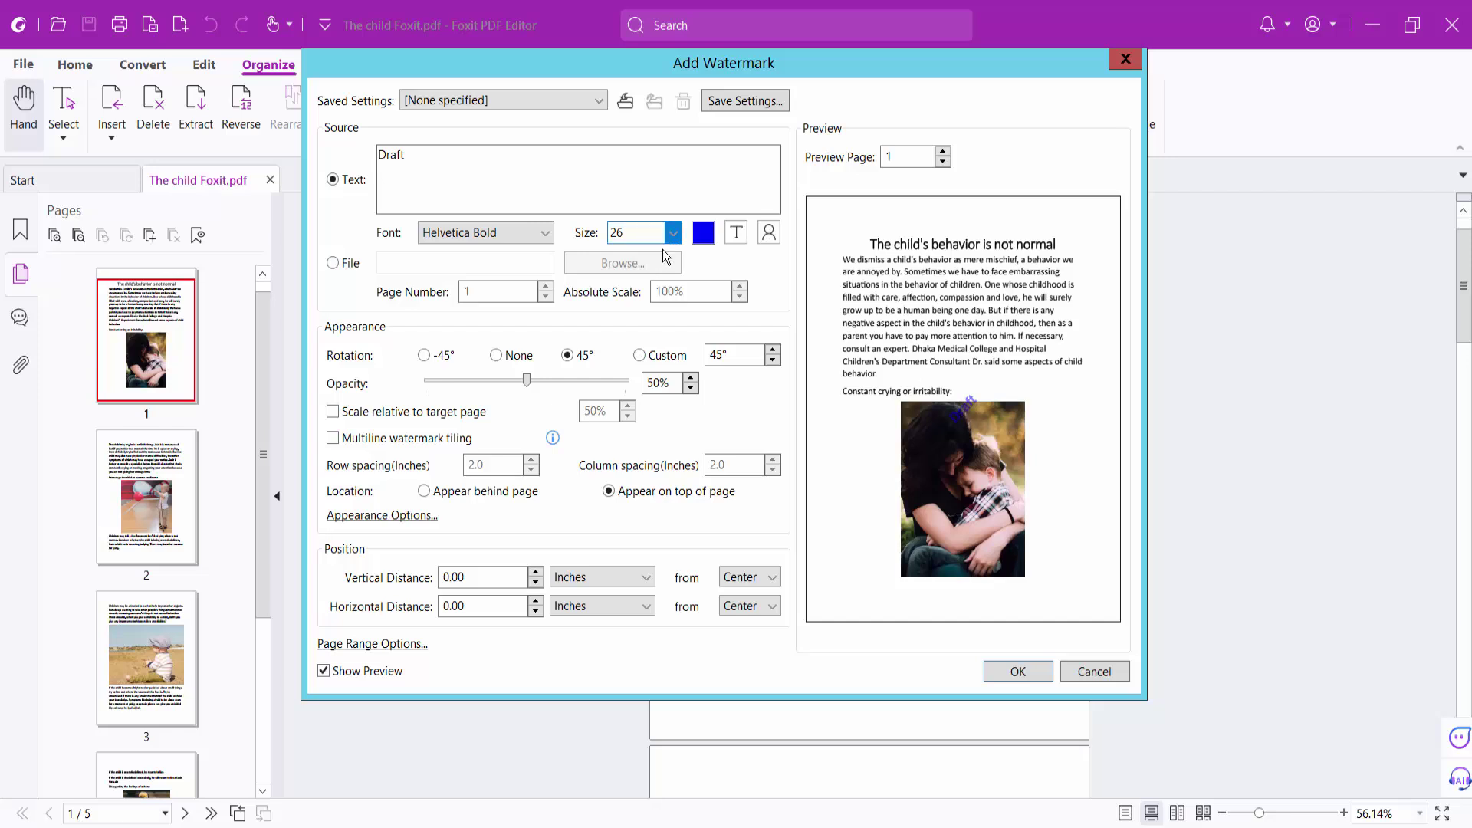
pyautogui.click(335, 412)
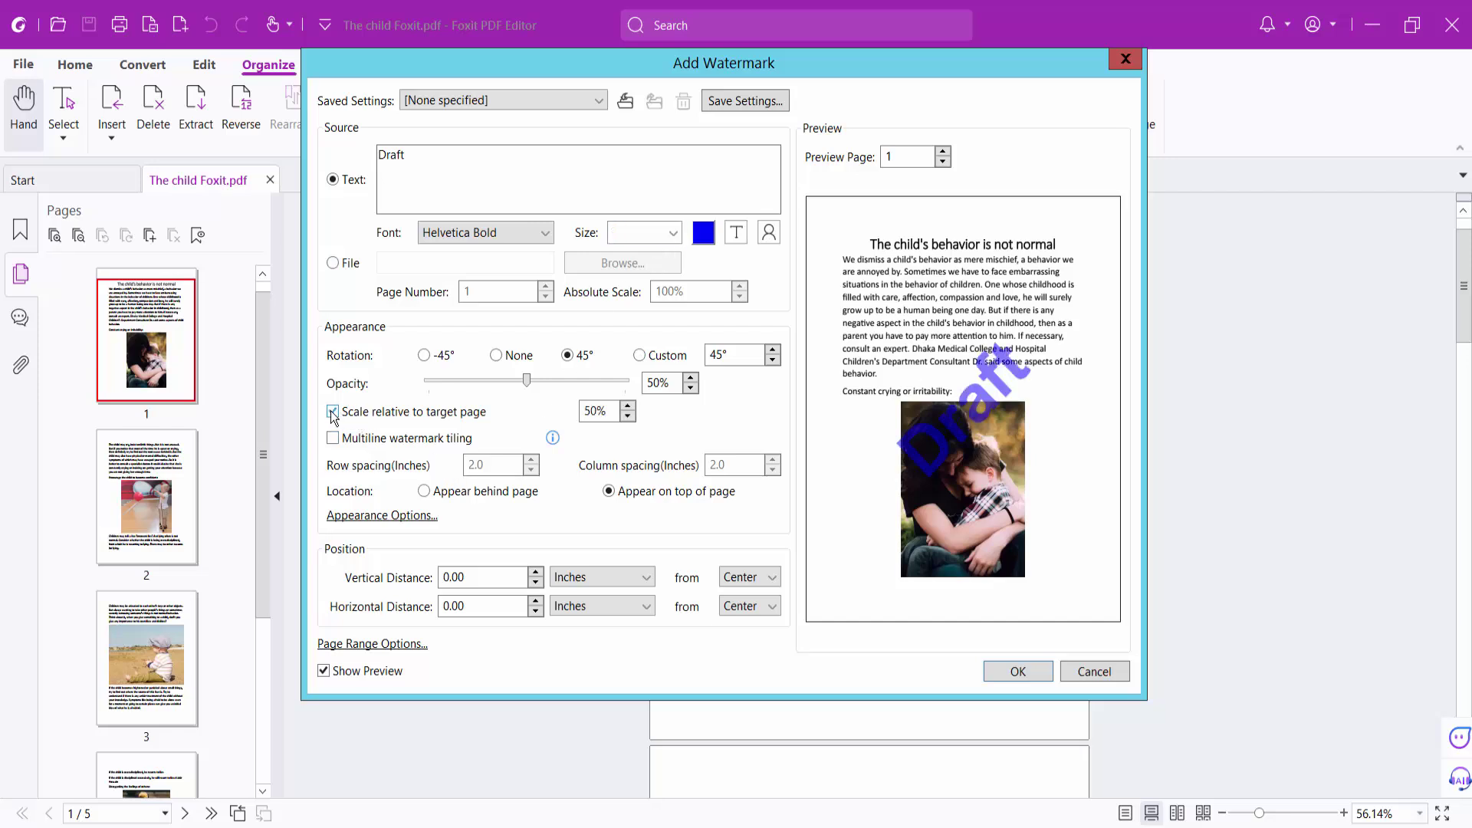
pyautogui.doubleClick(608, 410)
pyautogui.write('100')
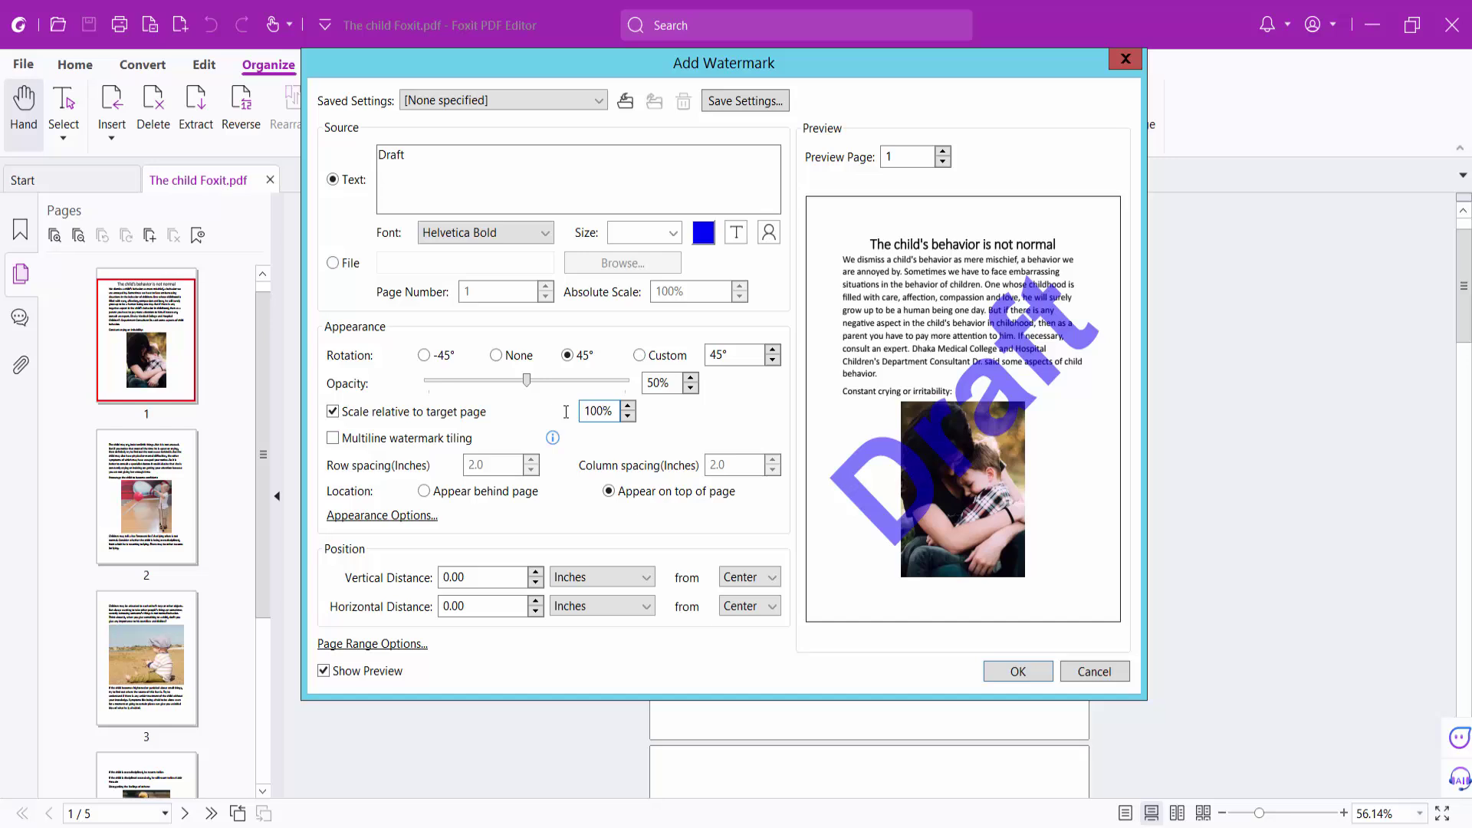
pyautogui.press('BackSpace')
pyautogui.press('BackSpace')
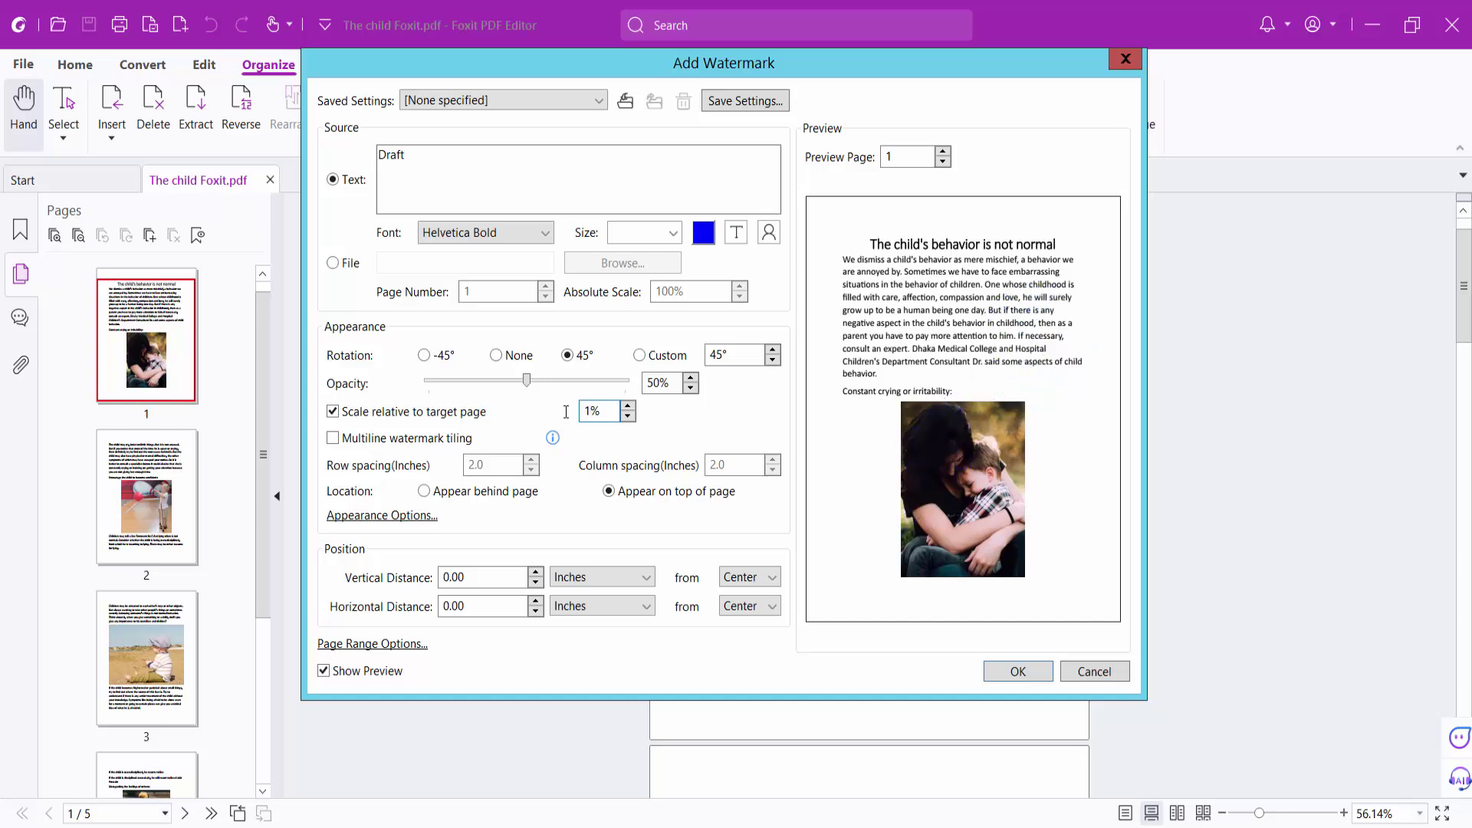
pyautogui.write('70')
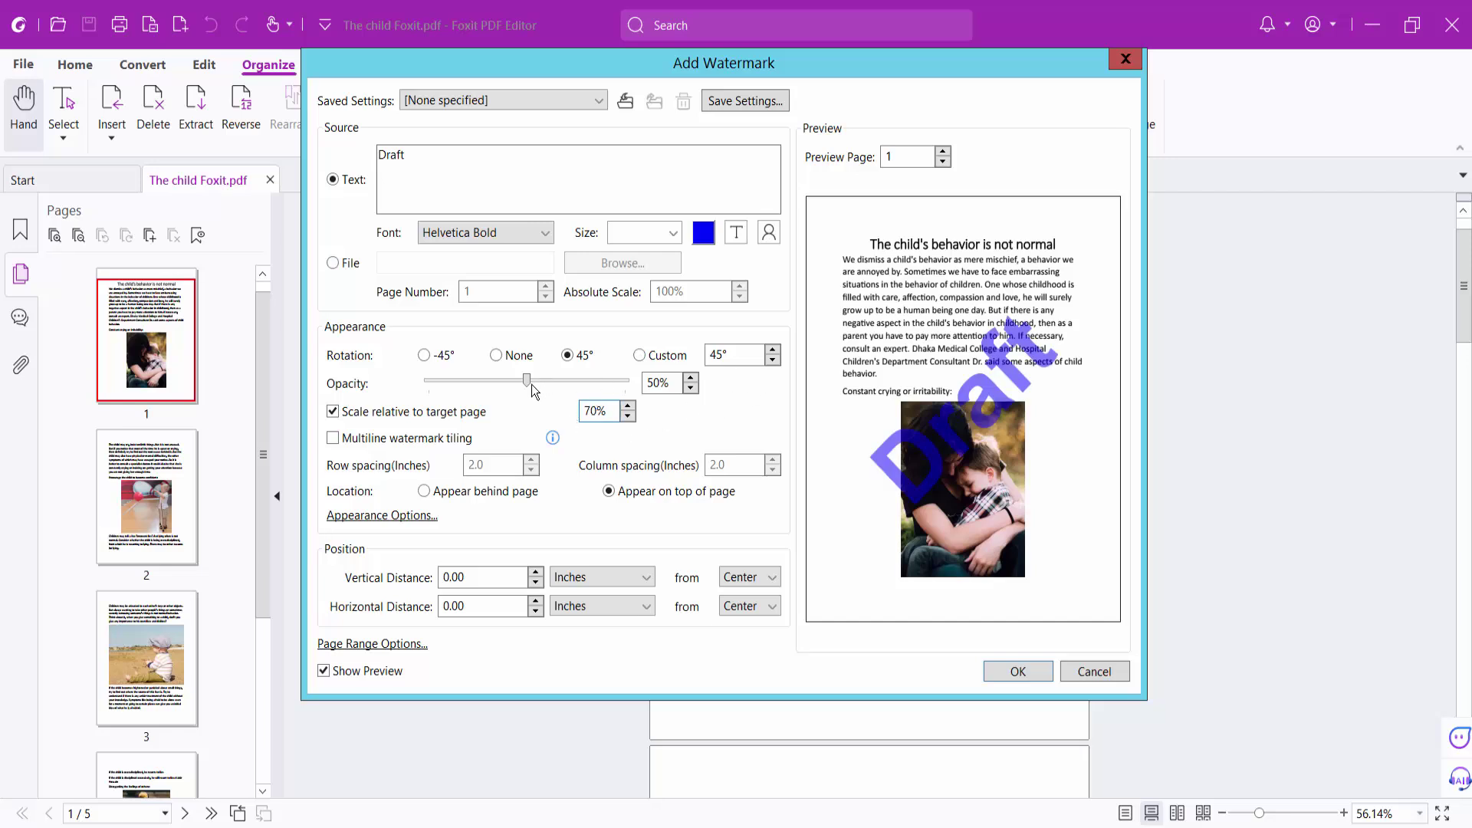
pyautogui.moveTo(527, 381); pyautogui.dragTo(550, 387)
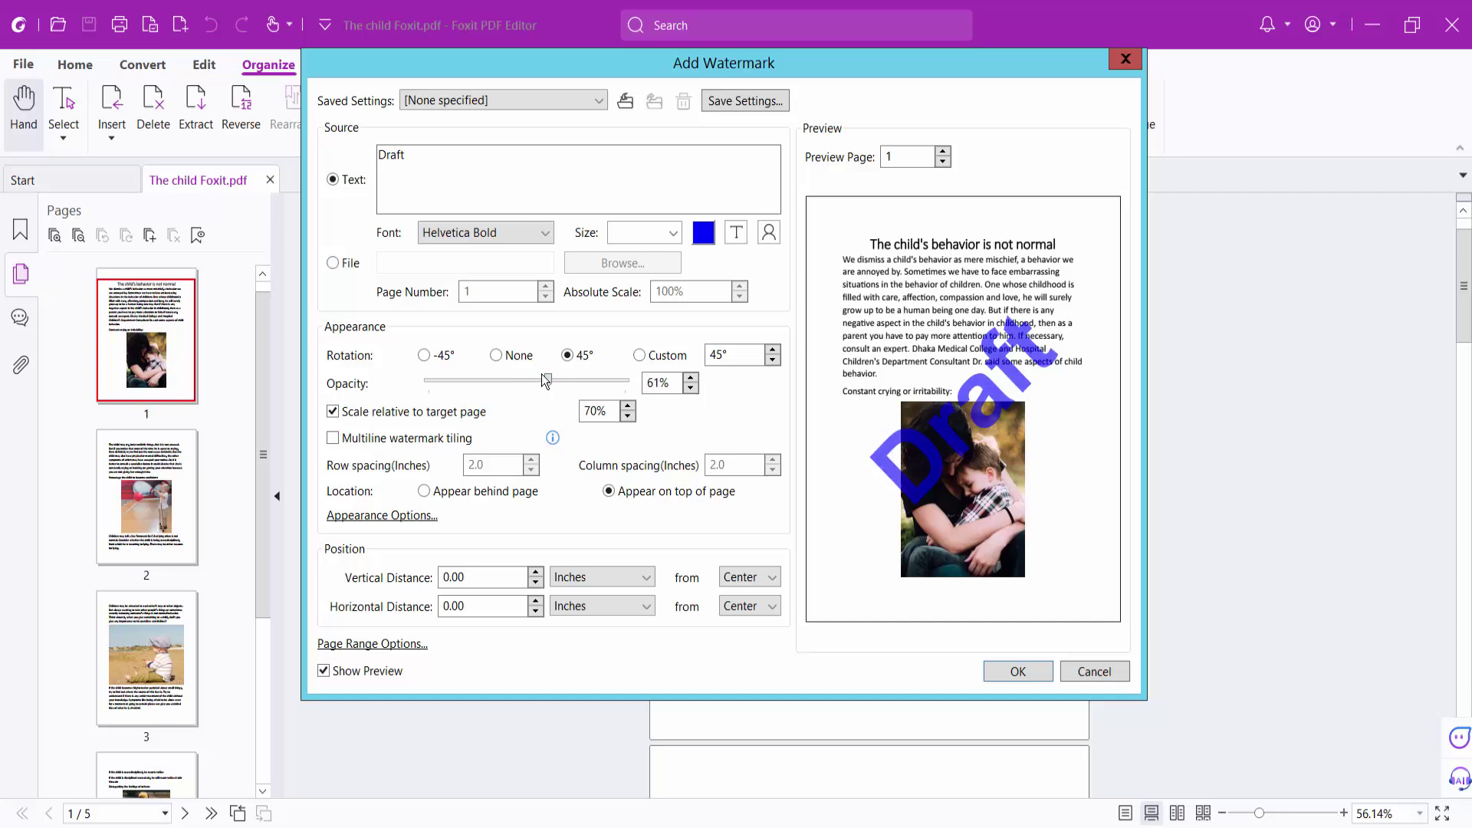
pyautogui.click(334, 440)
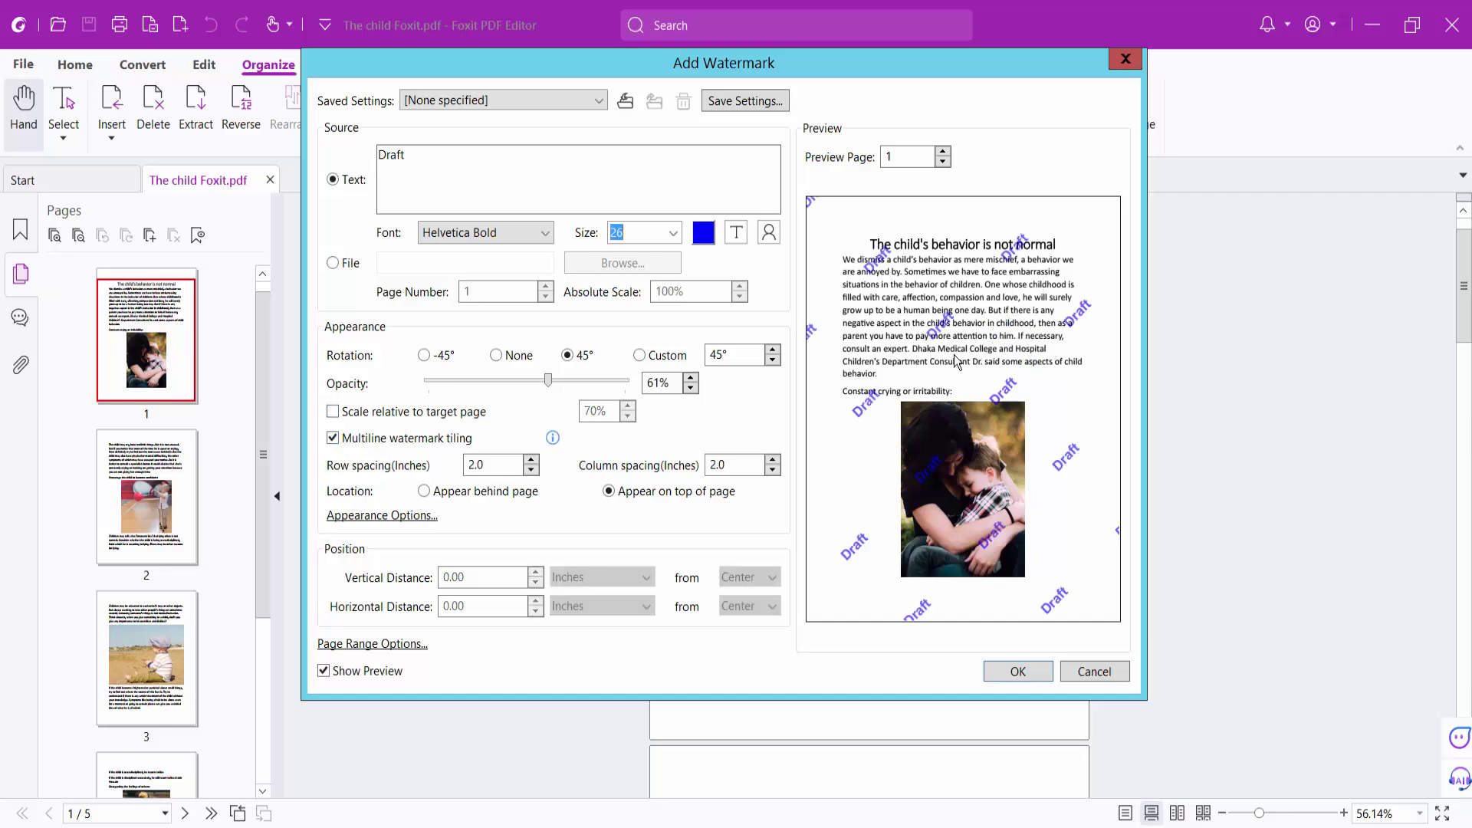
pyautogui.click(532, 470)
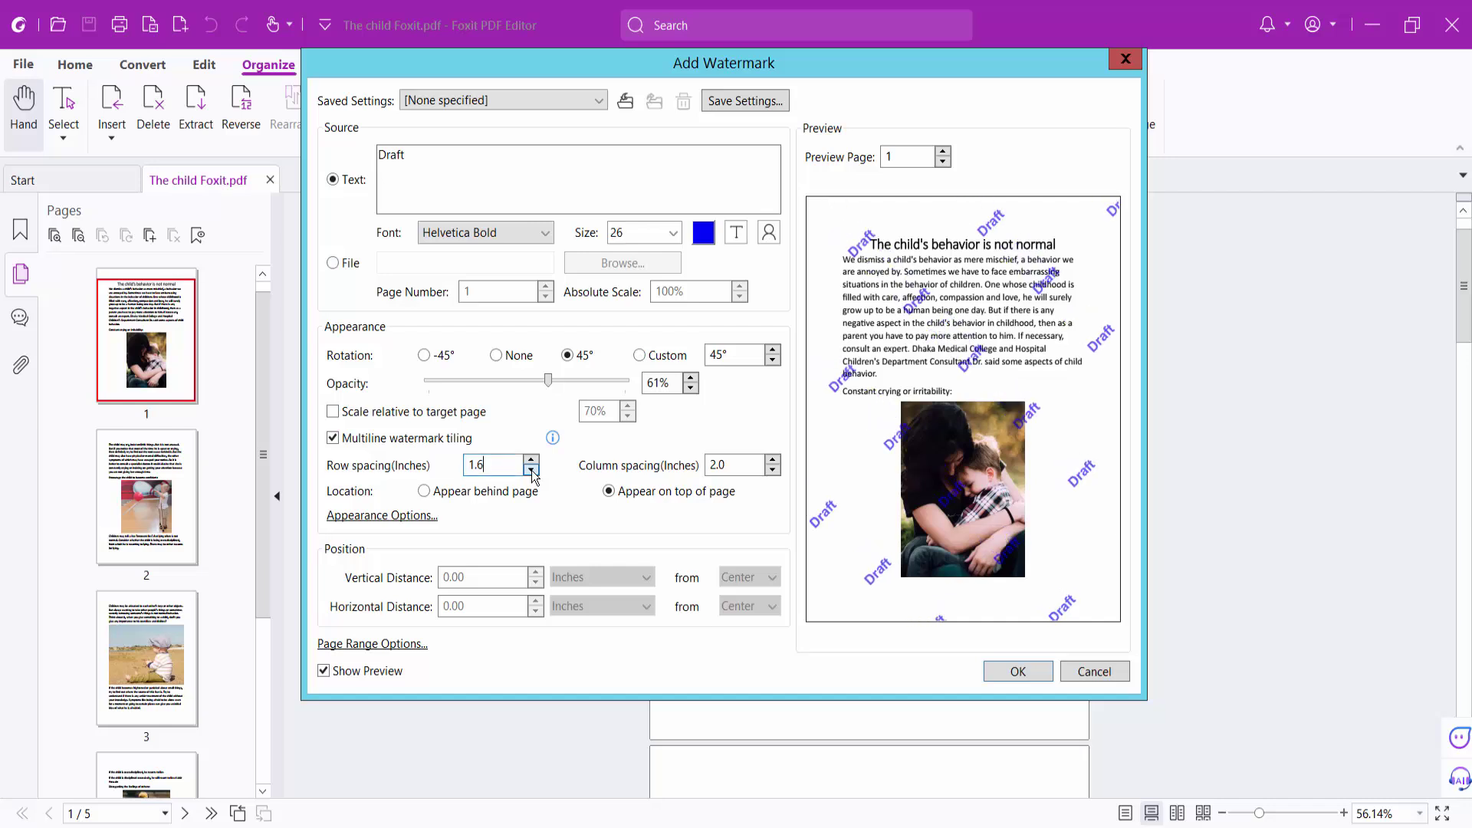
pyautogui.click(531, 471)
pyautogui.click(532, 470)
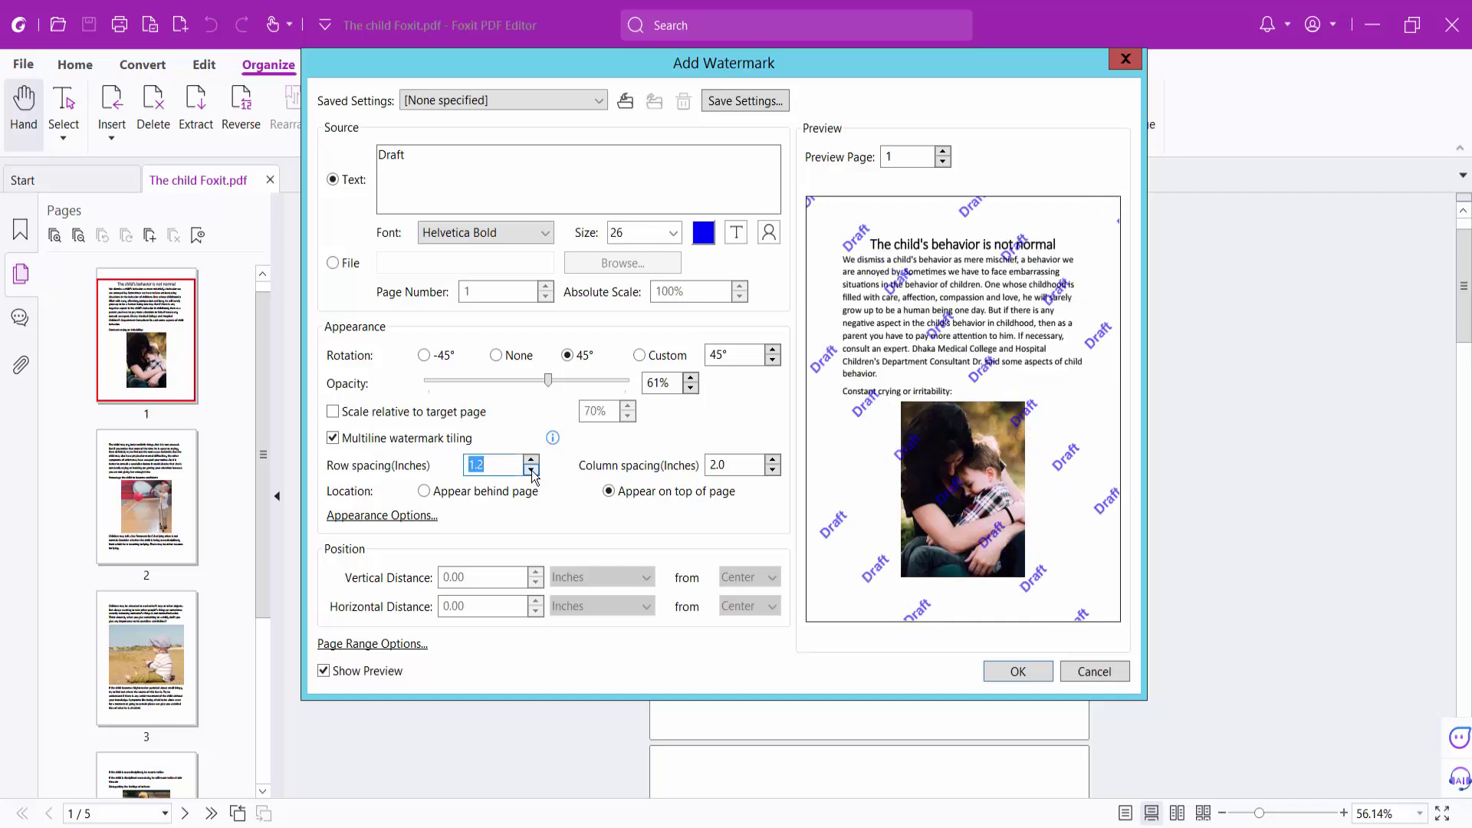
pyautogui.click(532, 459)
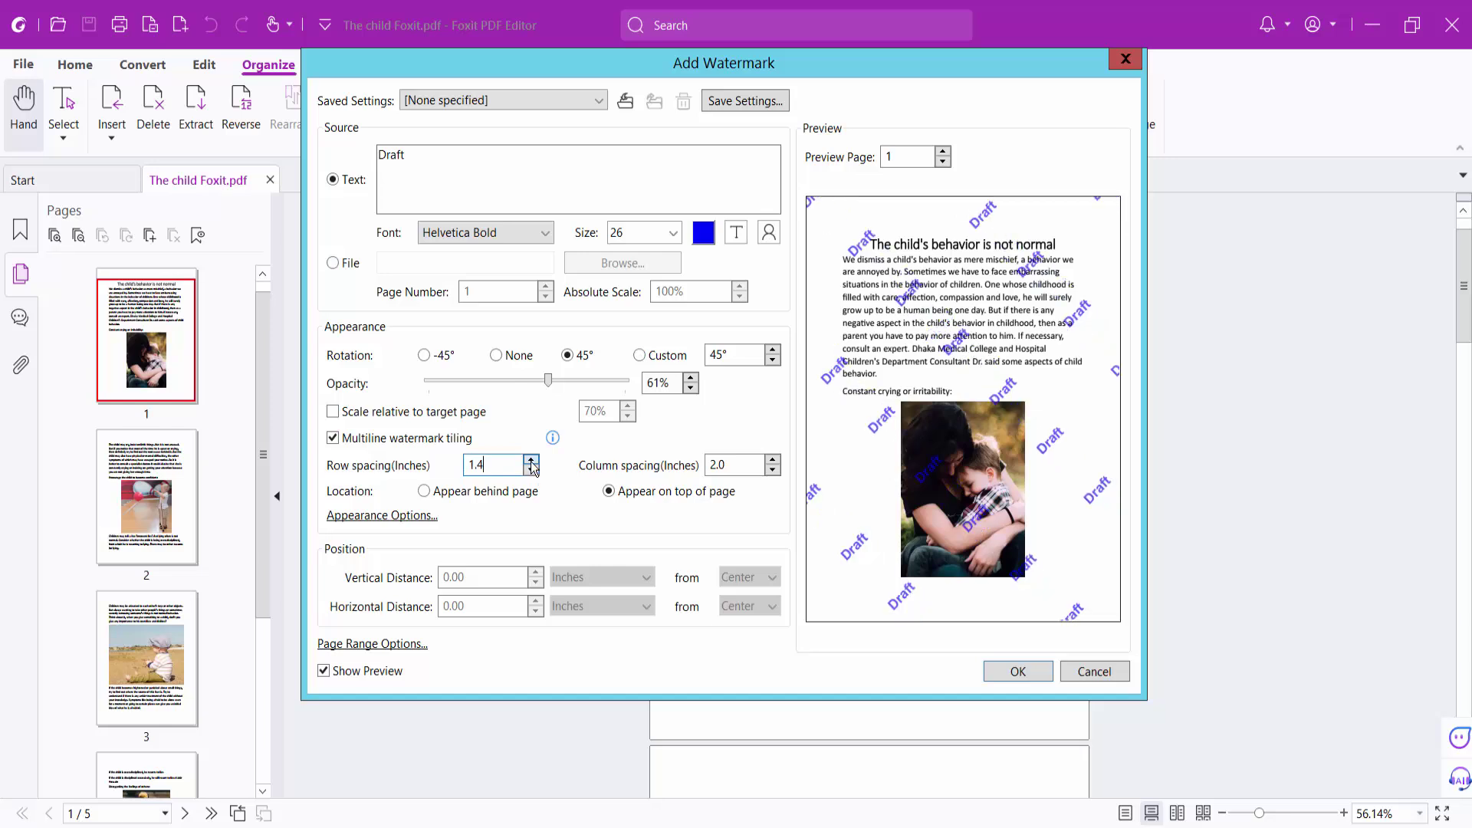
pyautogui.click(773, 458)
pyautogui.click(773, 471)
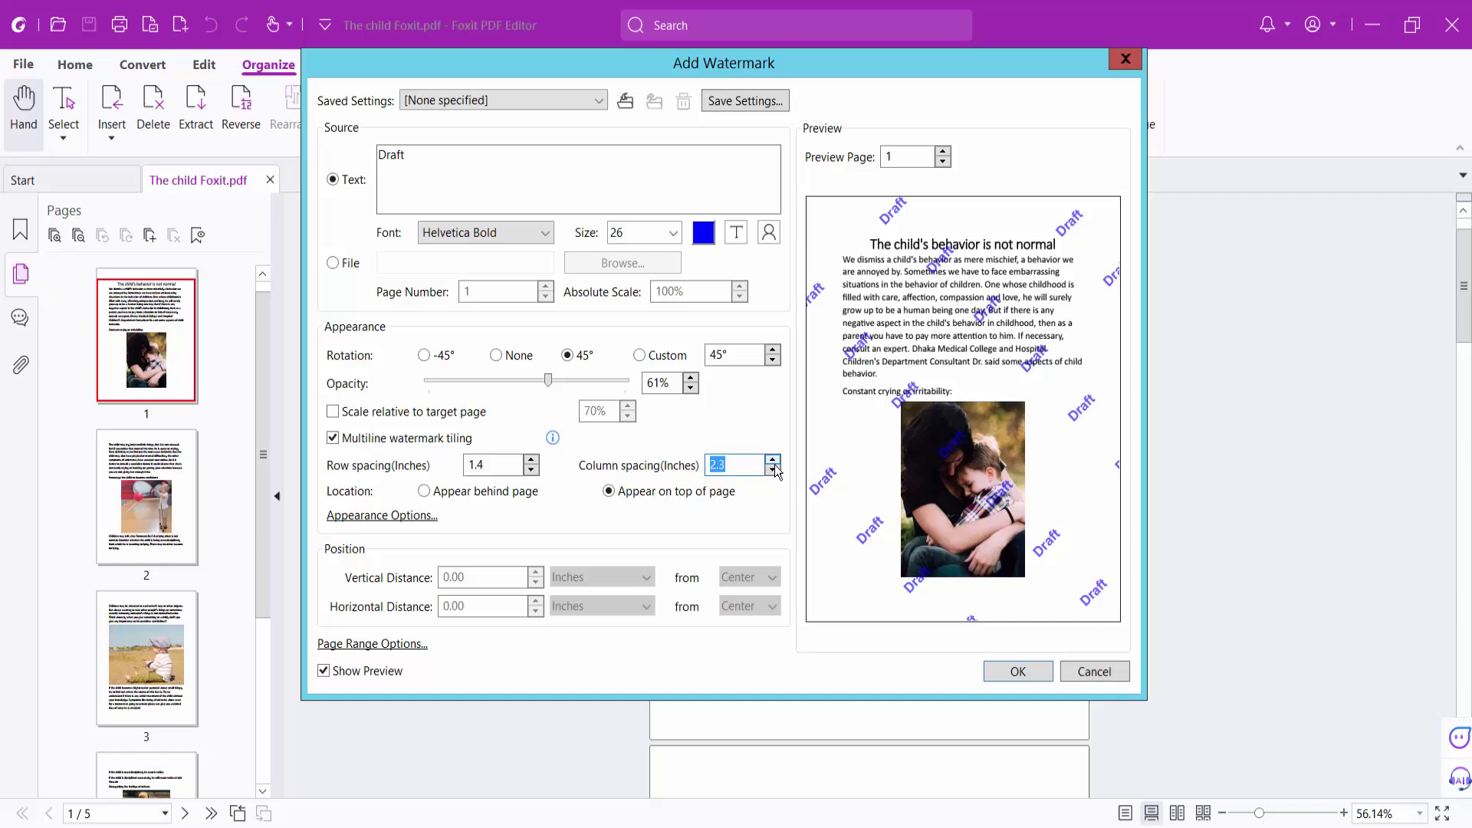
pyautogui.click(774, 471)
pyautogui.click(773, 471)
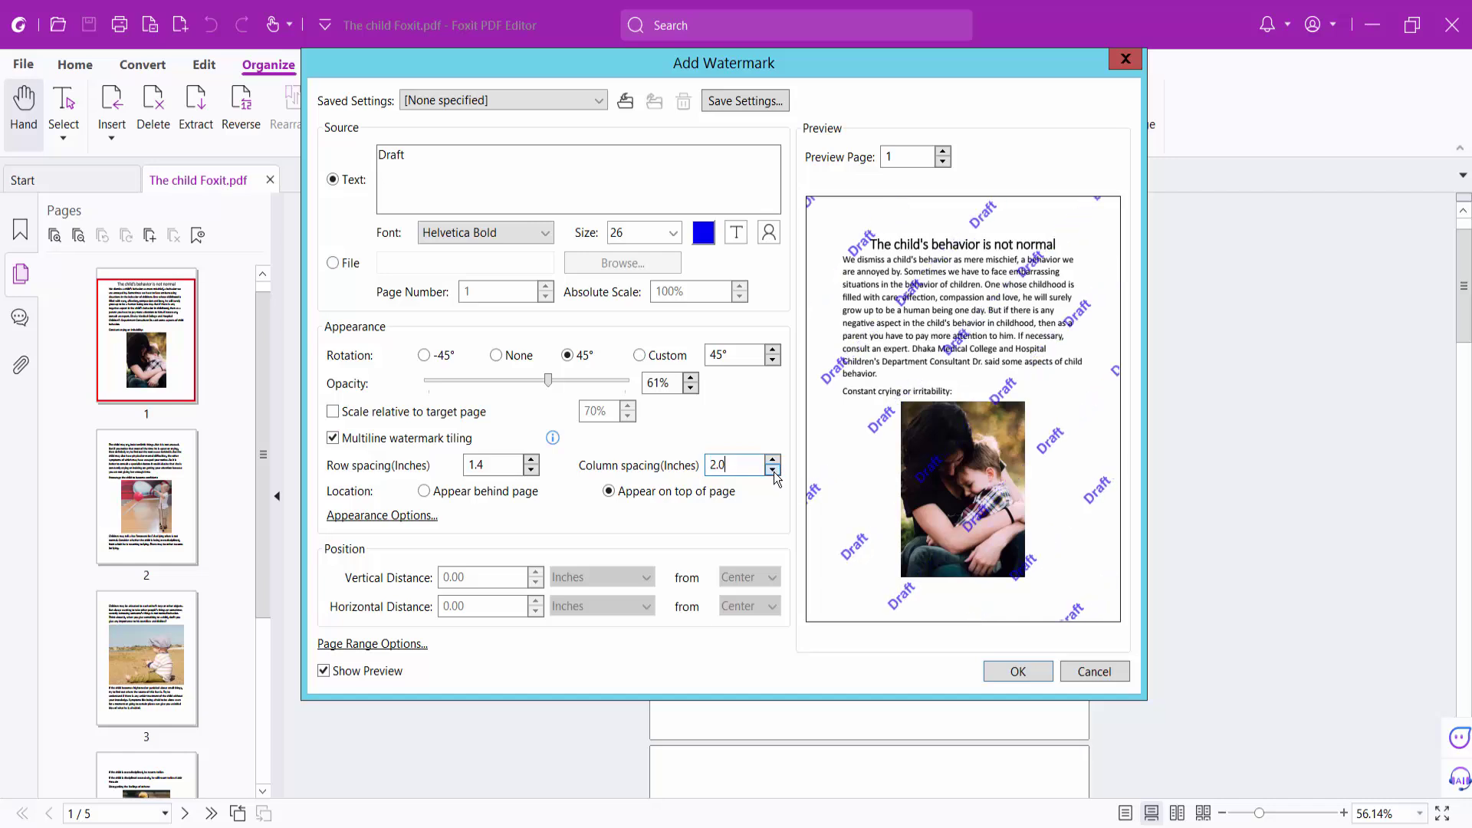
pyautogui.click(773, 470)
pyautogui.click(773, 470)
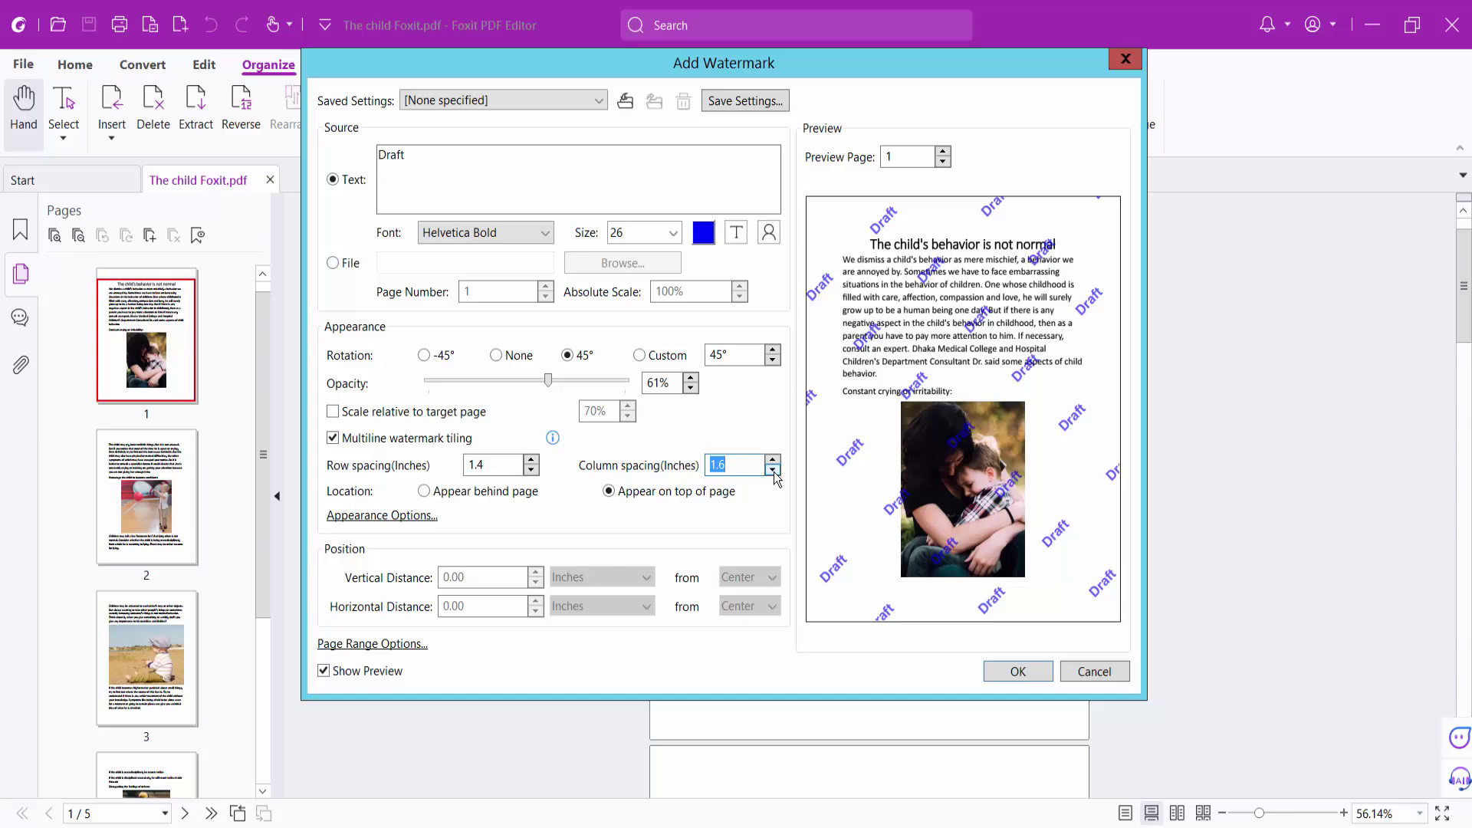
pyautogui.click(335, 413)
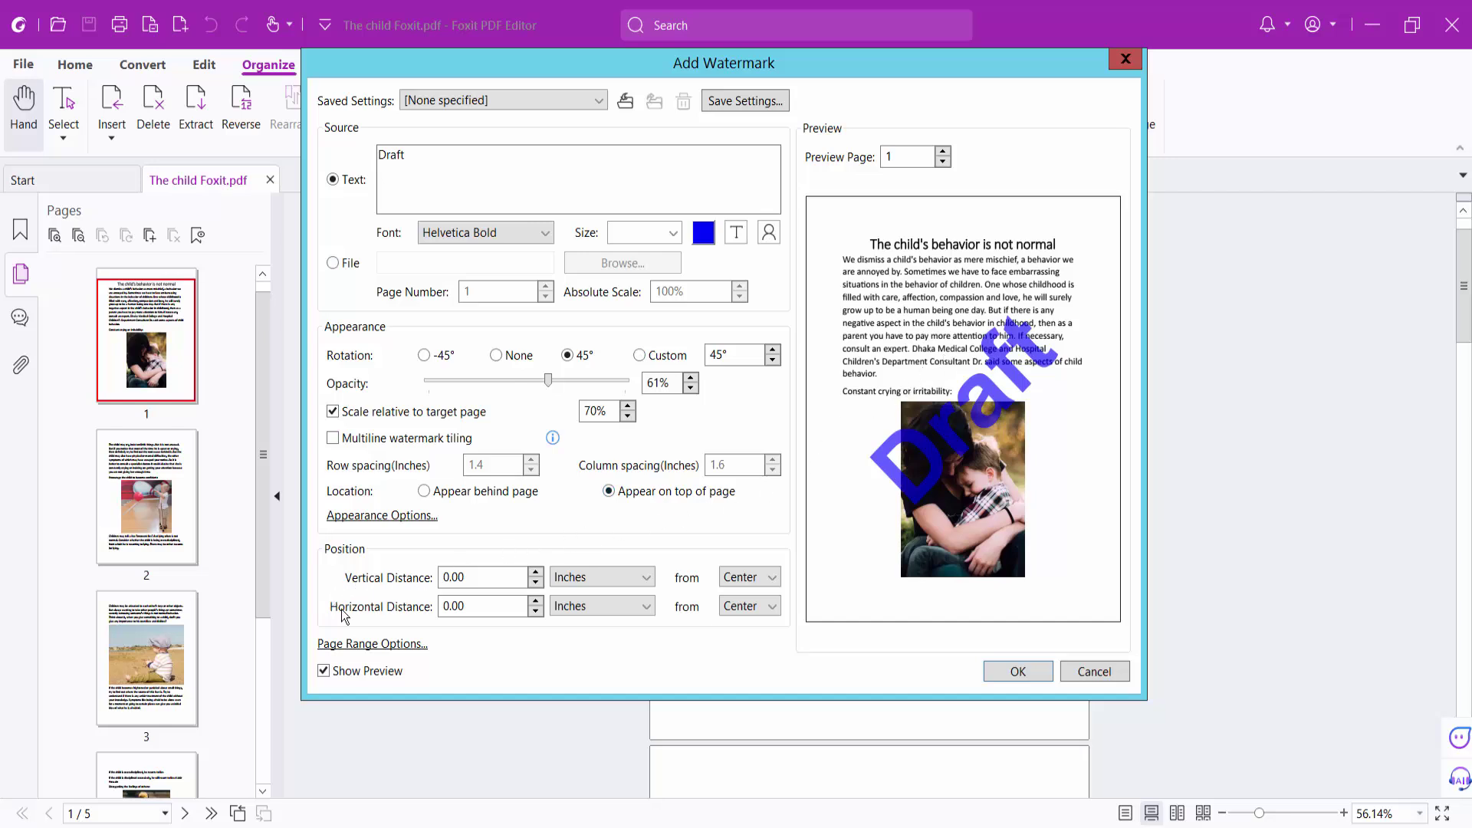
# Step: Set the vertical distance to 0.10 and the horizontal distance to 0.00 from centre
pyautogui.click(534, 577)
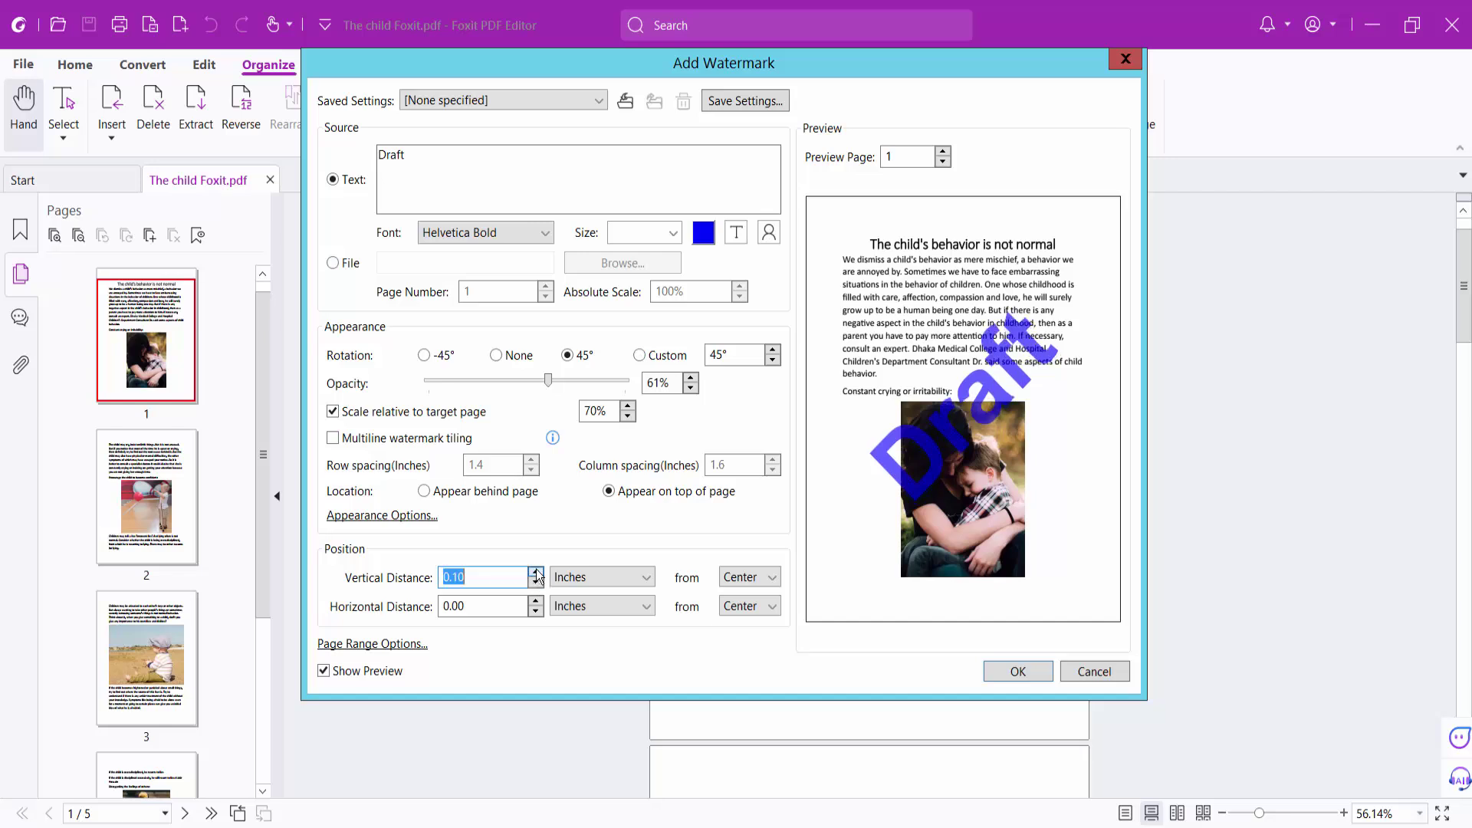
pyautogui.click(537, 581)
pyautogui.click(535, 611)
pyautogui.click(535, 611)
pyautogui.click(535, 602)
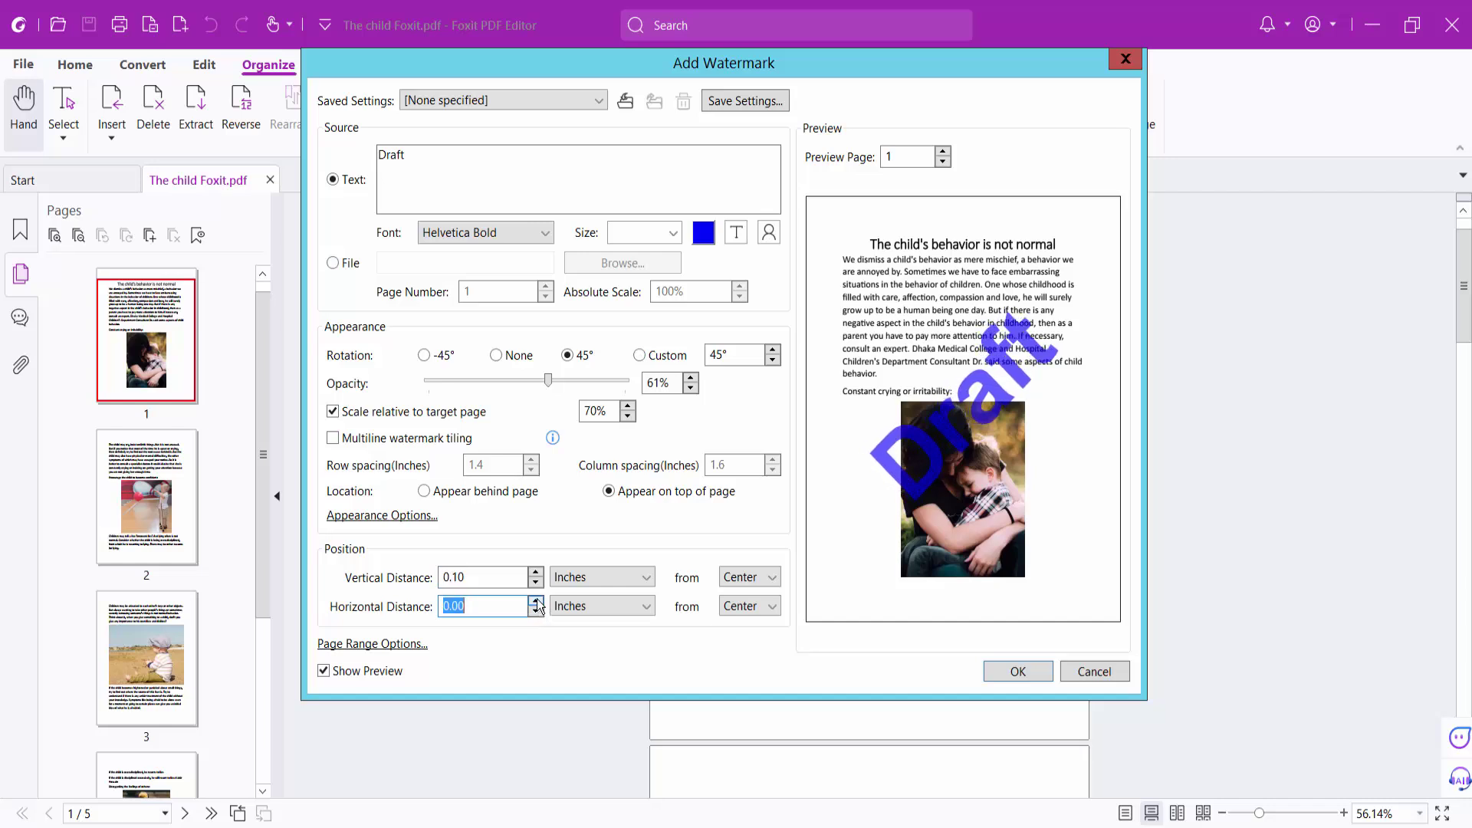
# Step: Review the Appearance Options and close them unchanged
pyautogui.click(384, 516)
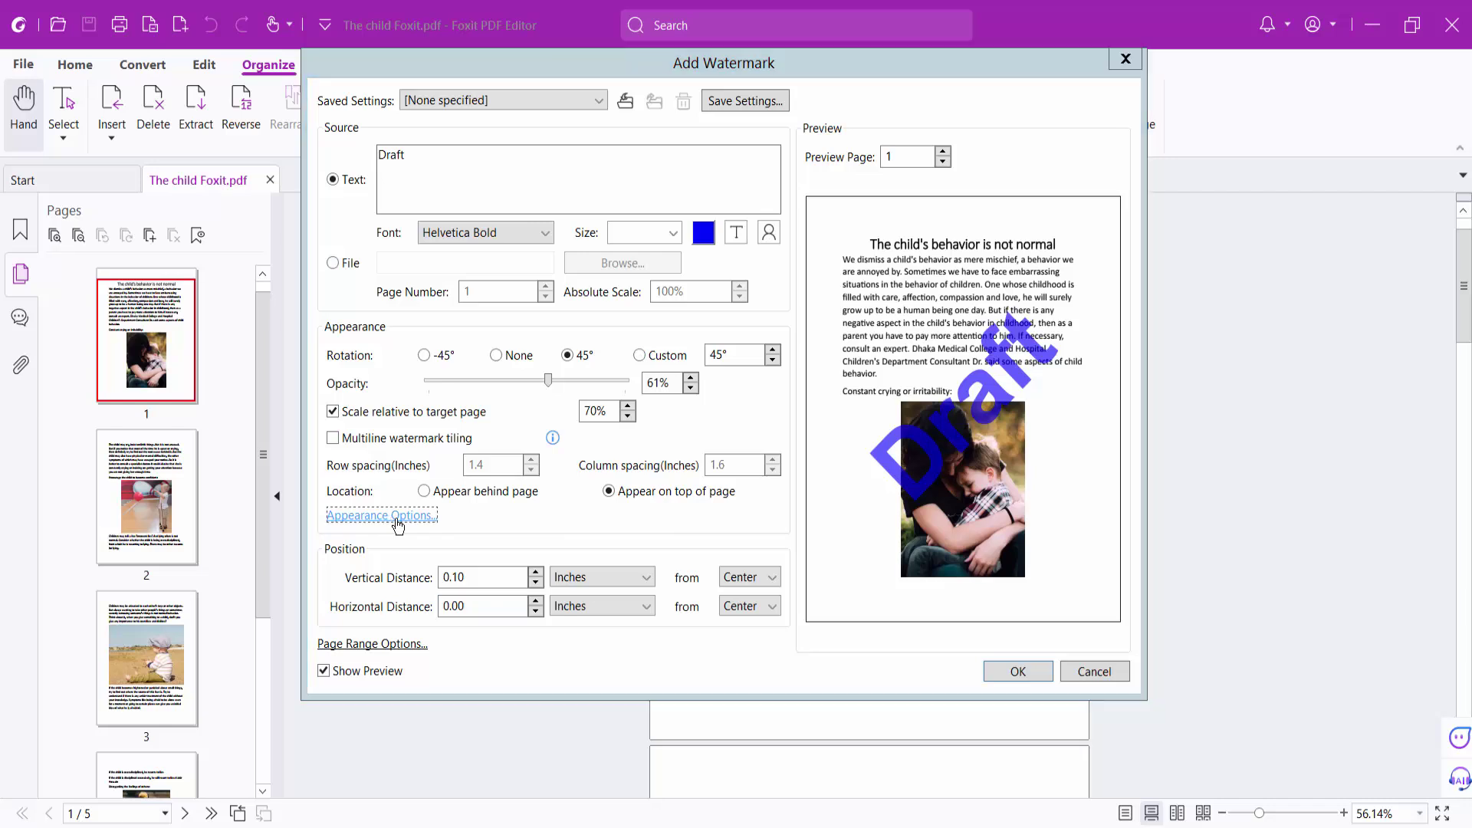
pyautogui.click(1004, 288)
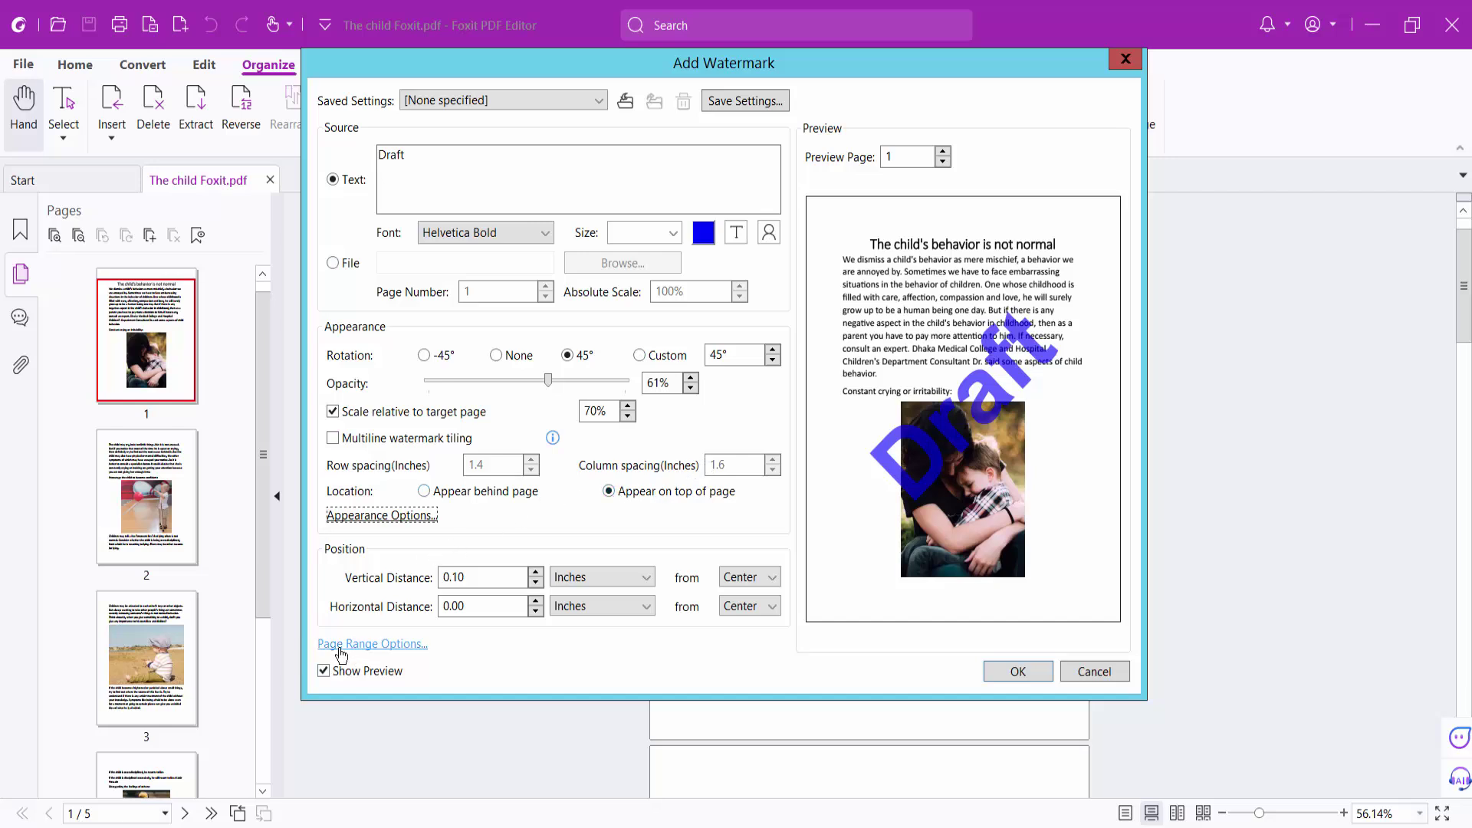
pyautogui.click(397, 646)
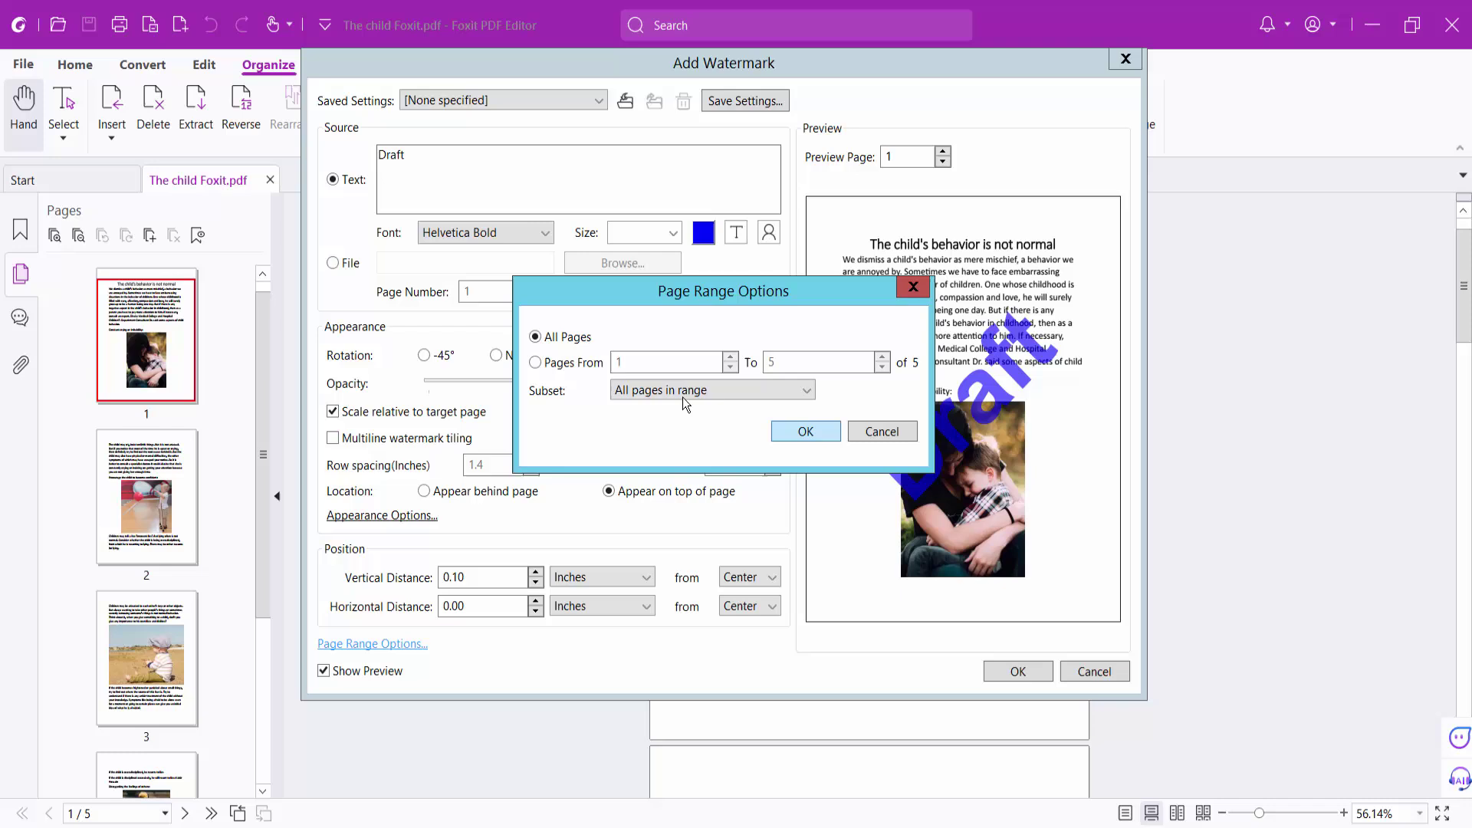
pyautogui.click(805, 432)
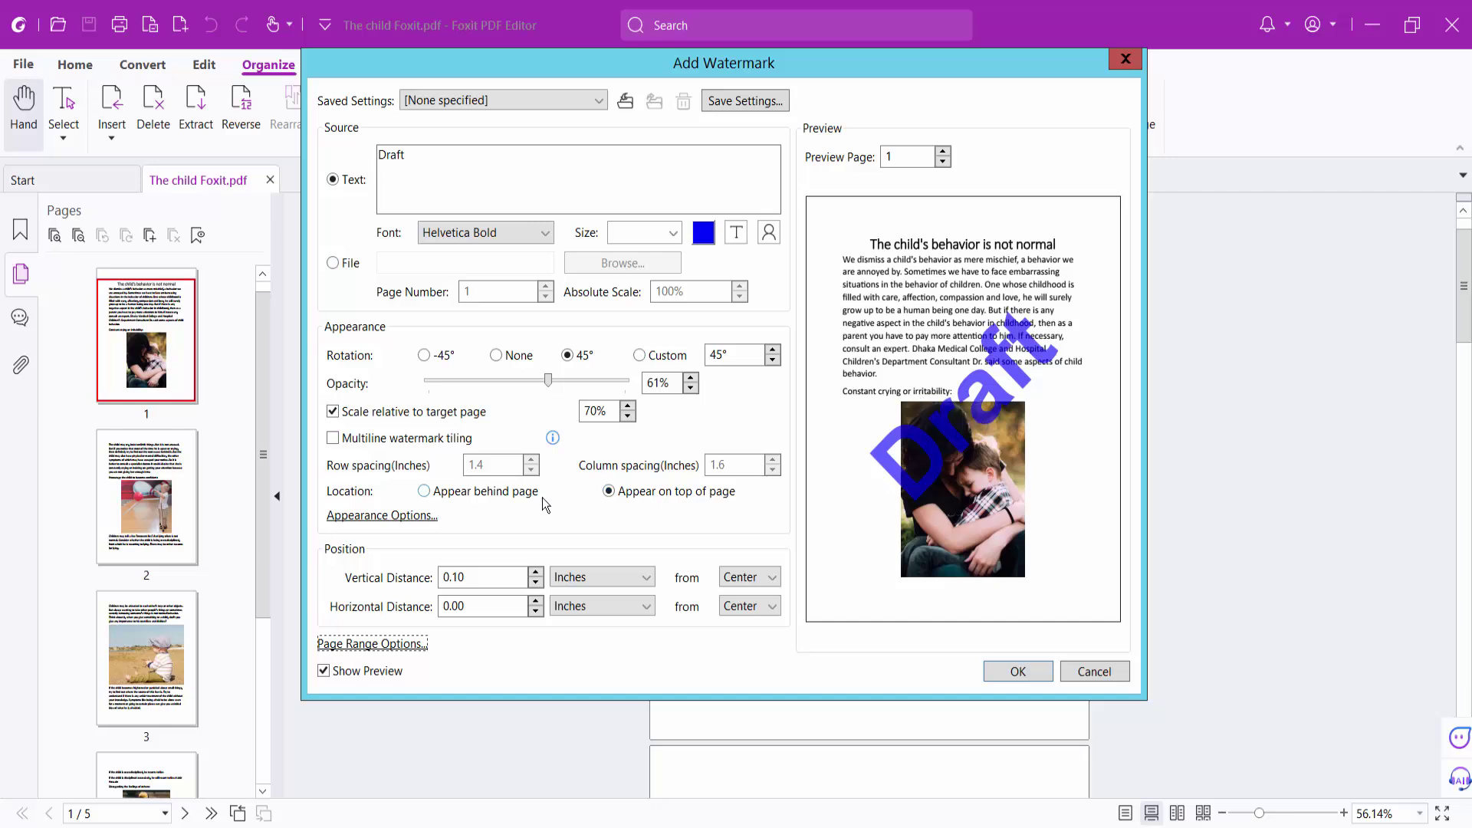
pyautogui.click(424, 492)
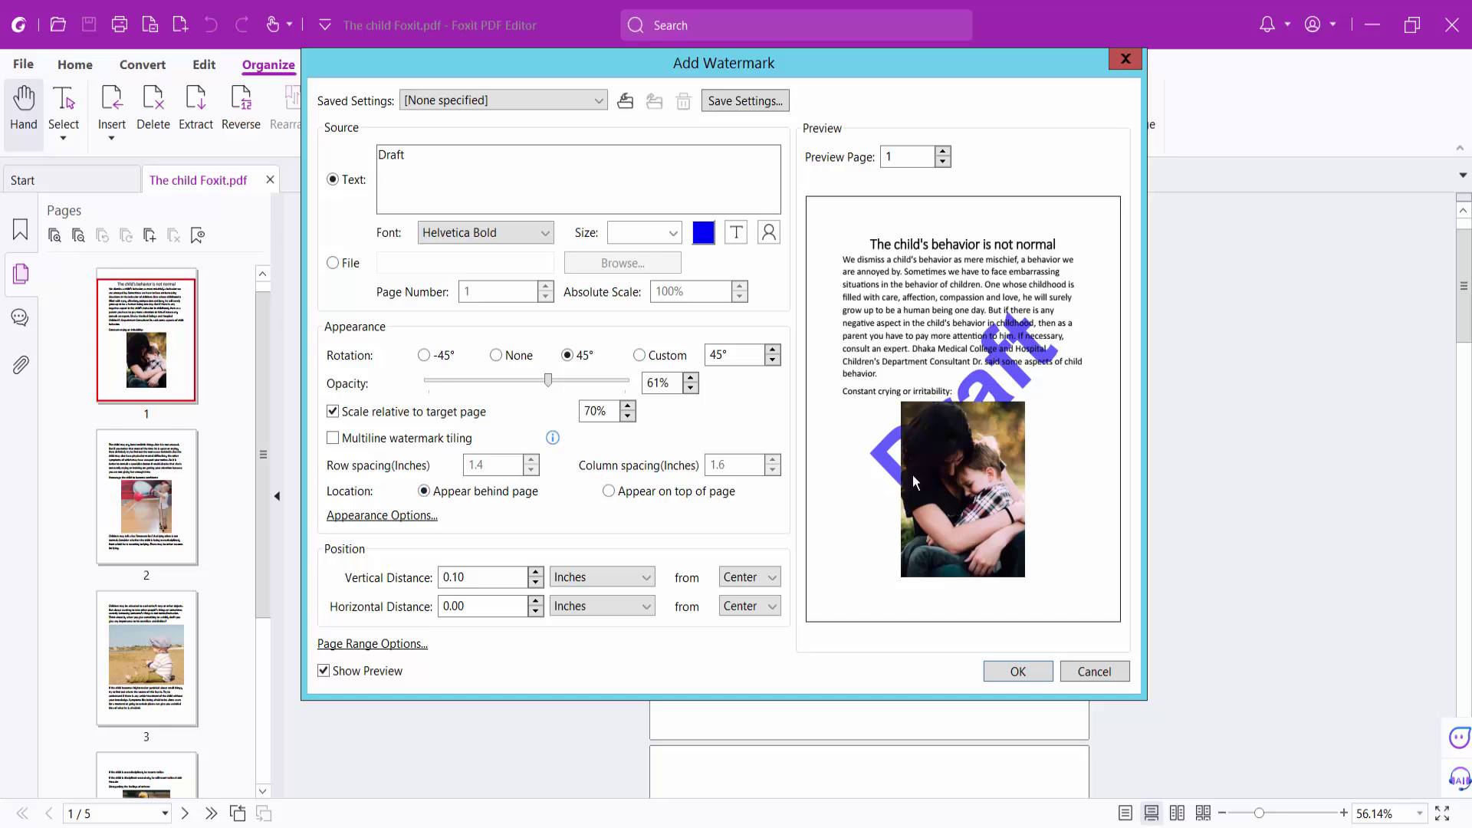
pyautogui.click(610, 491)
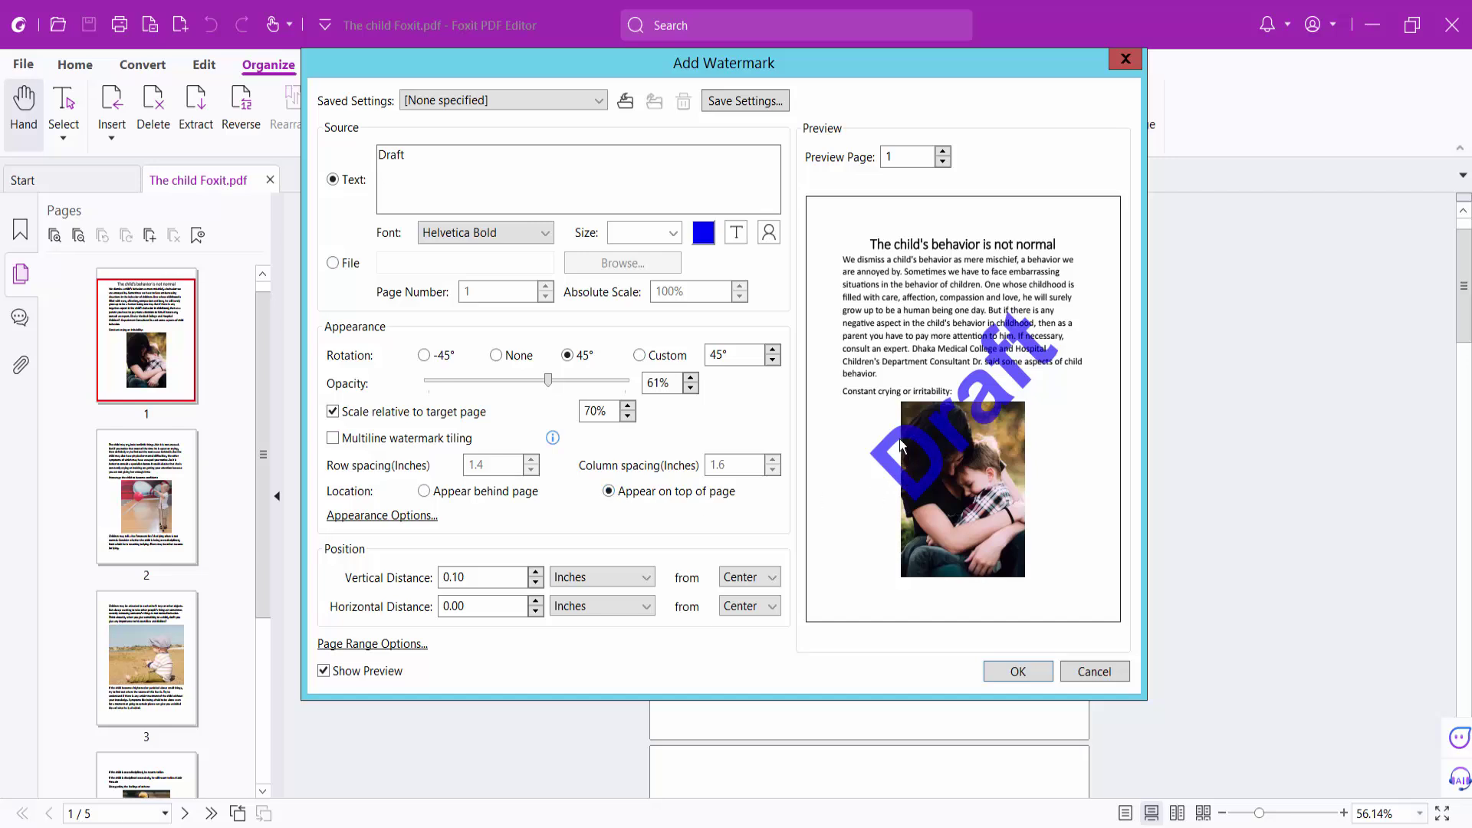
# Step: Apply the Draft watermark to all pages of the document
pyautogui.click(1017, 672)
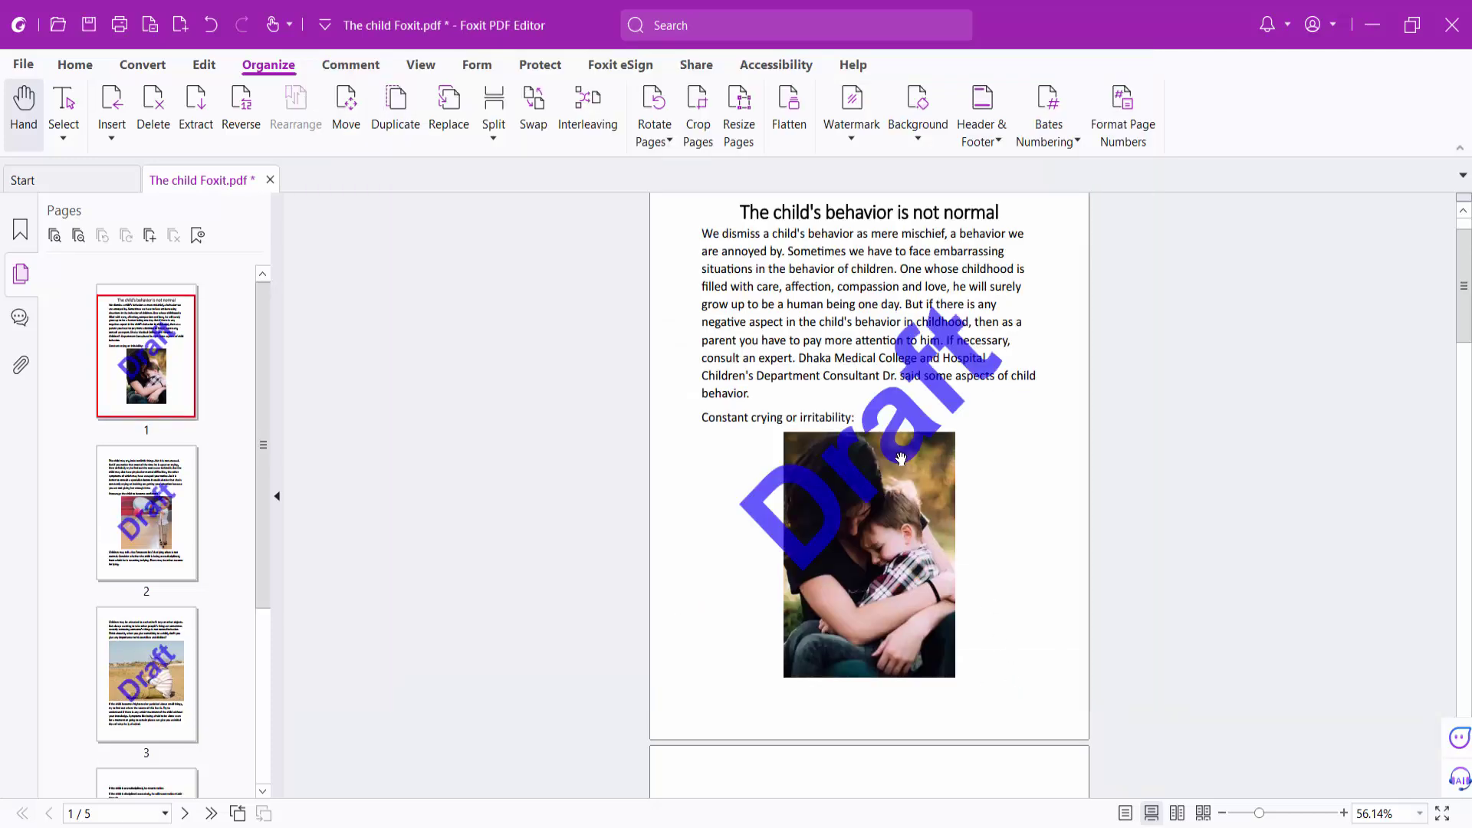
pyautogui.scroll(-1, 895, 460)
pyautogui.scroll(-2, 896, 461)
pyautogui.scroll(-5, 894, 467)
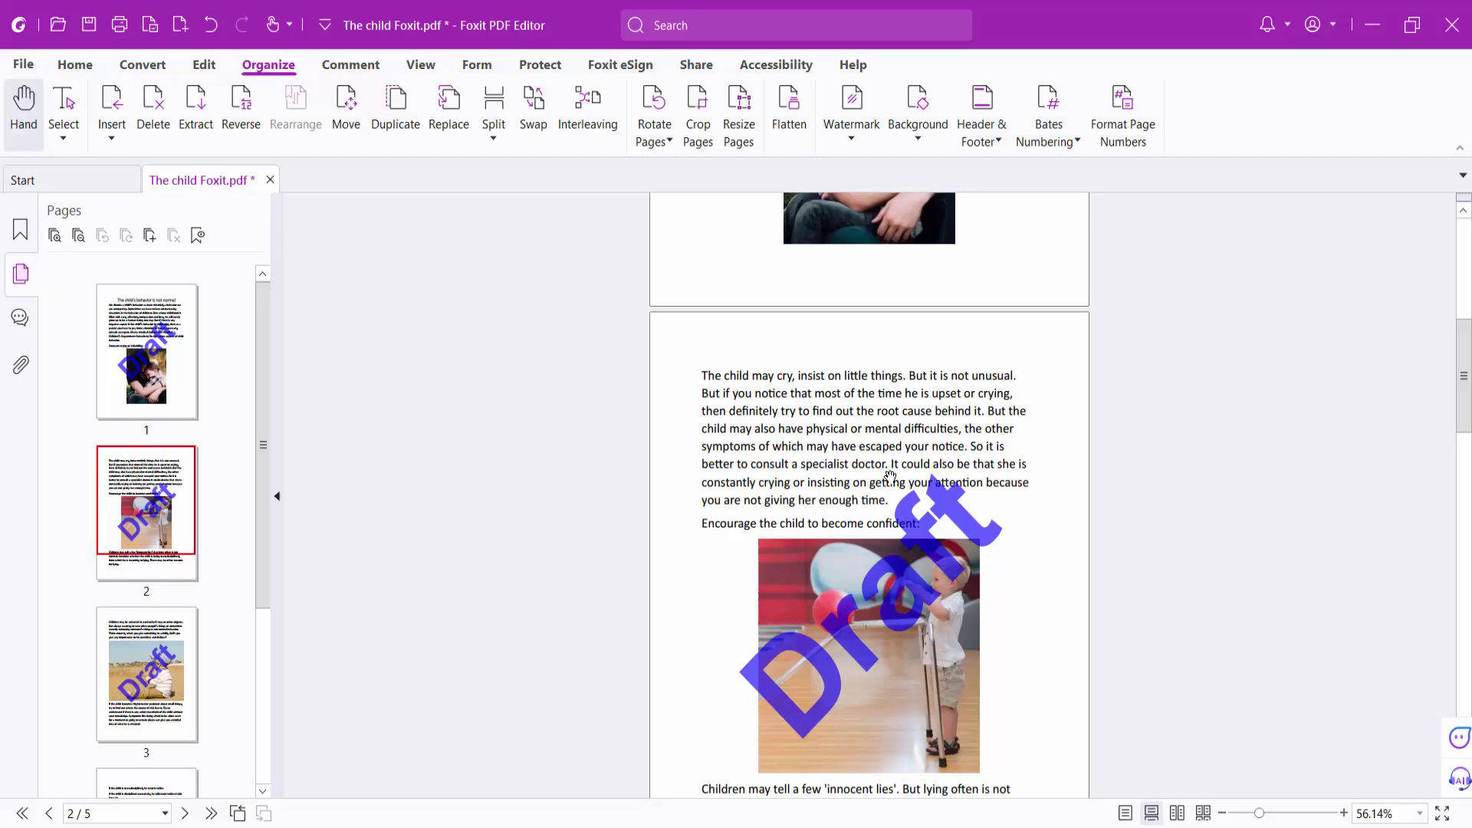
pyautogui.scroll(-7, 892, 472)
pyautogui.scroll(-3, 890, 476)
pyautogui.scroll(4, 889, 476)
pyautogui.scroll(8, 886, 477)
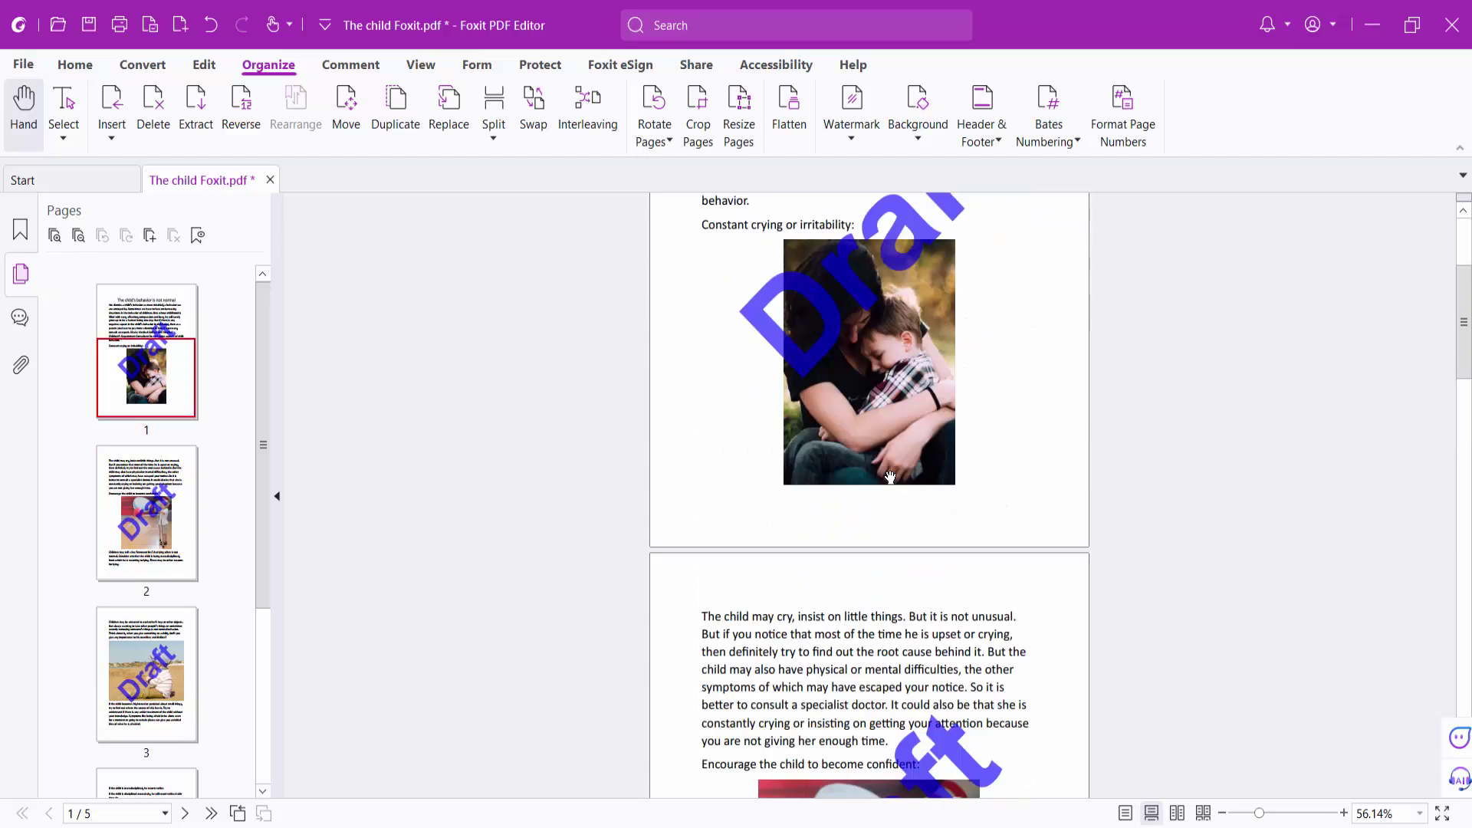
pyautogui.scroll(3, 881, 476)
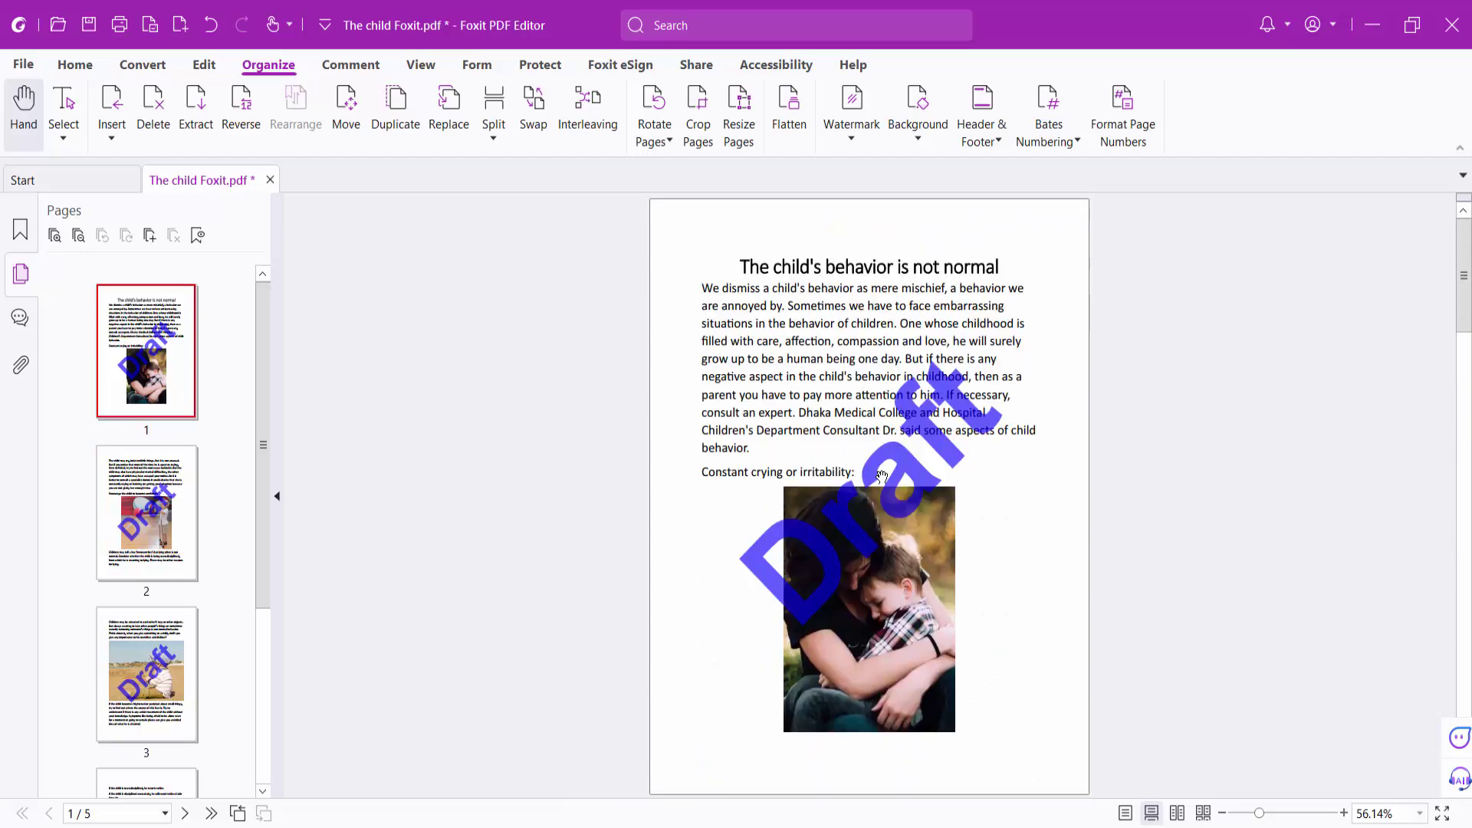
pyautogui.click(25, 67)
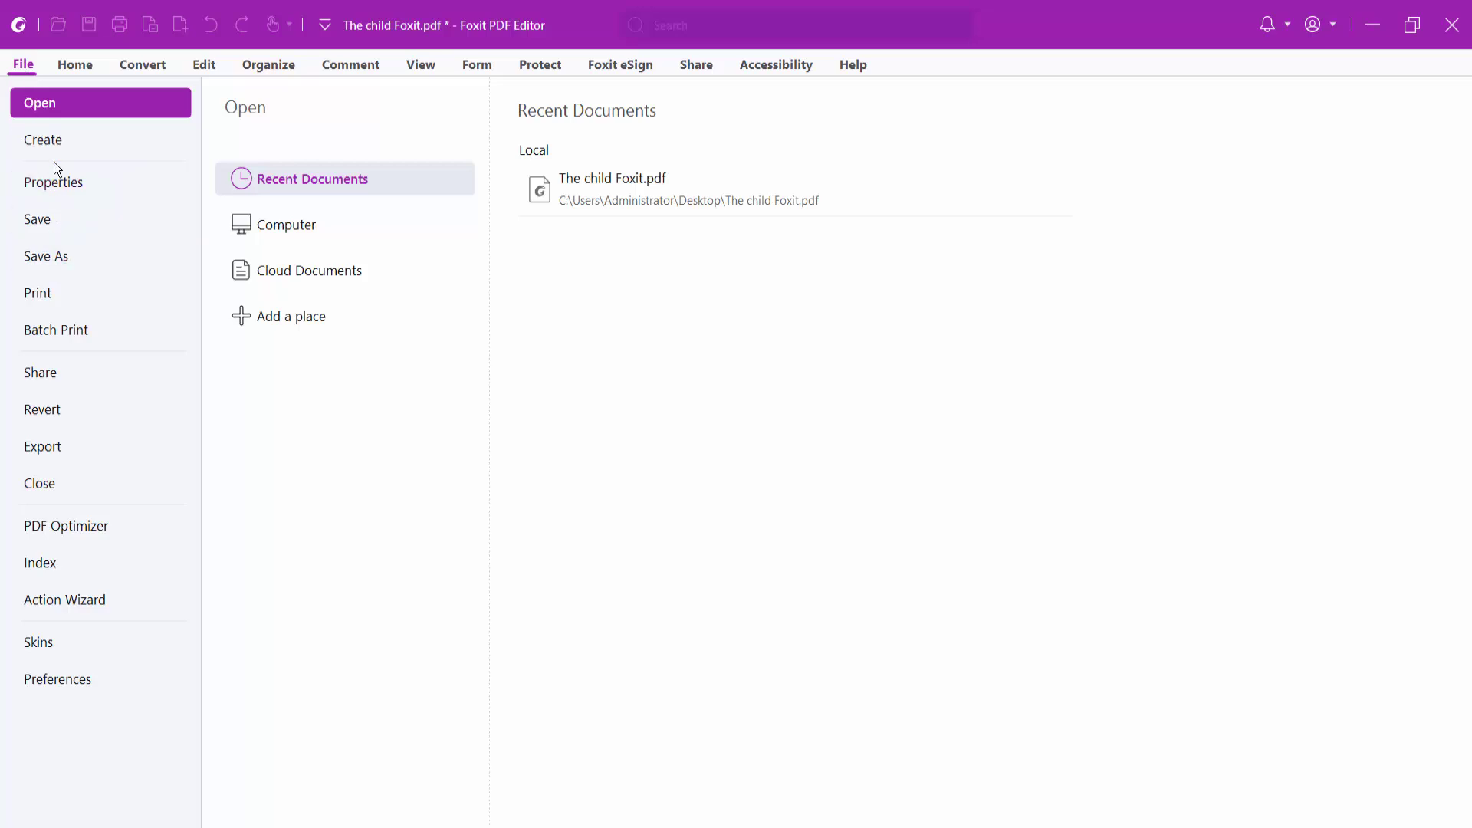
pyautogui.click(73, 66)
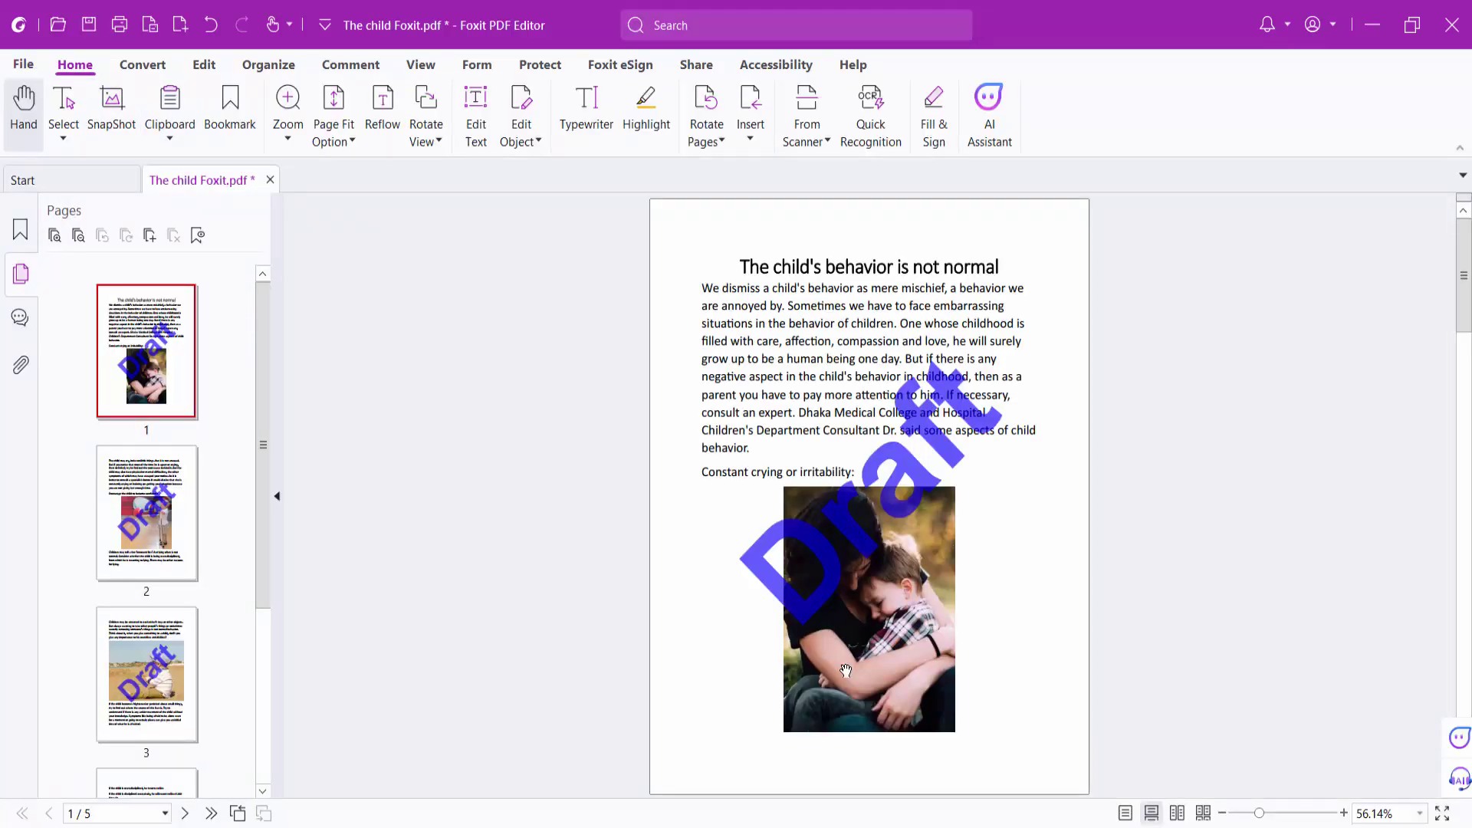